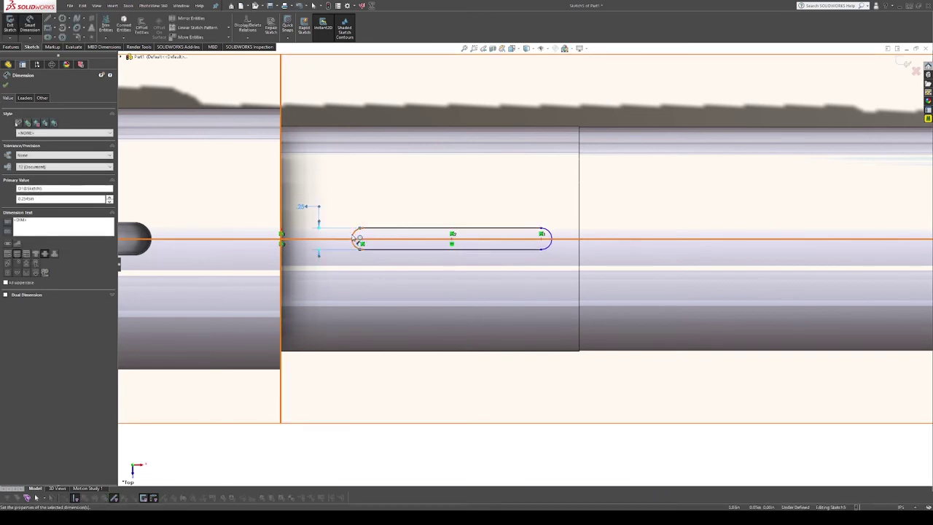
# Step: Dimension the slot's overall length between its two rounded ends and set it to 2.275 in
pyautogui.click(356, 238)
pyautogui.click(552, 235)
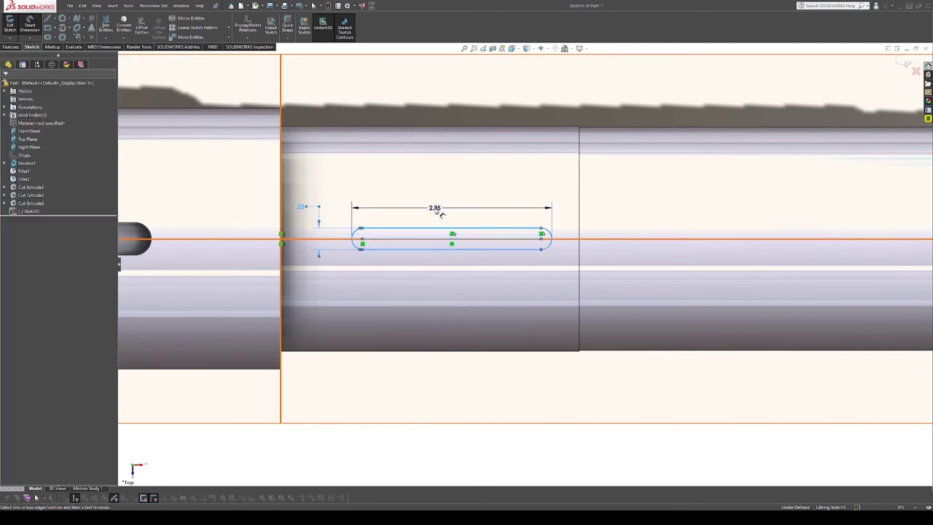
pyautogui.click(441, 214)
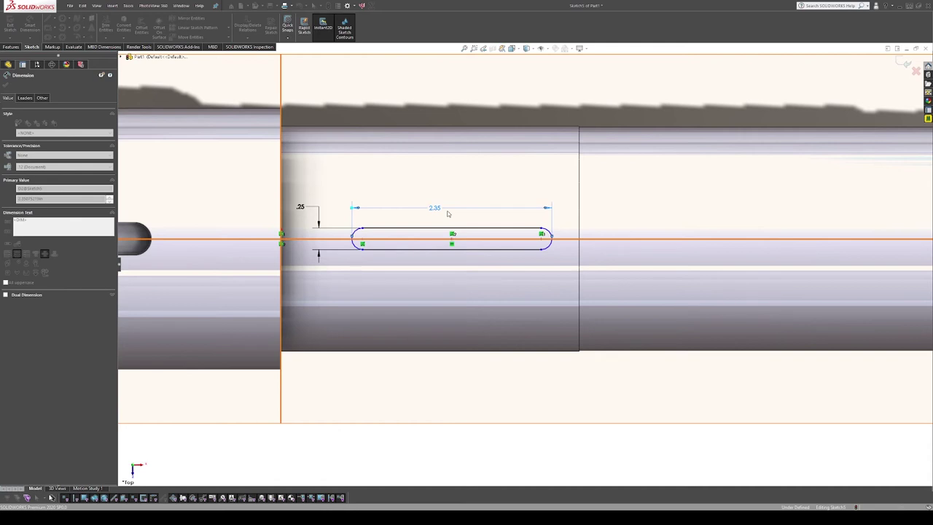
pyautogui.write('2.275')
pyautogui.press('Return')
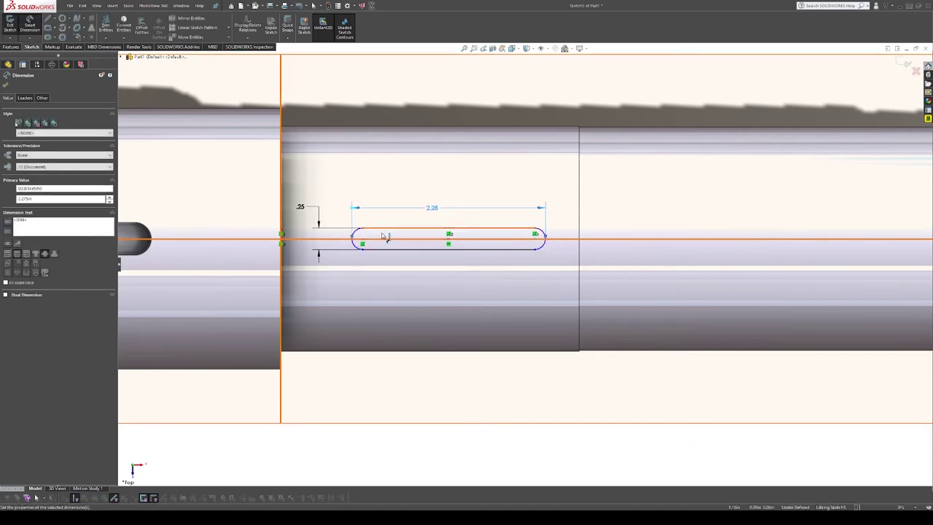
# Step: Dimension the slot's rounded end from the vertical plane at the shaft shoulder with a distance of 0.775 in
pyautogui.click(355, 242)
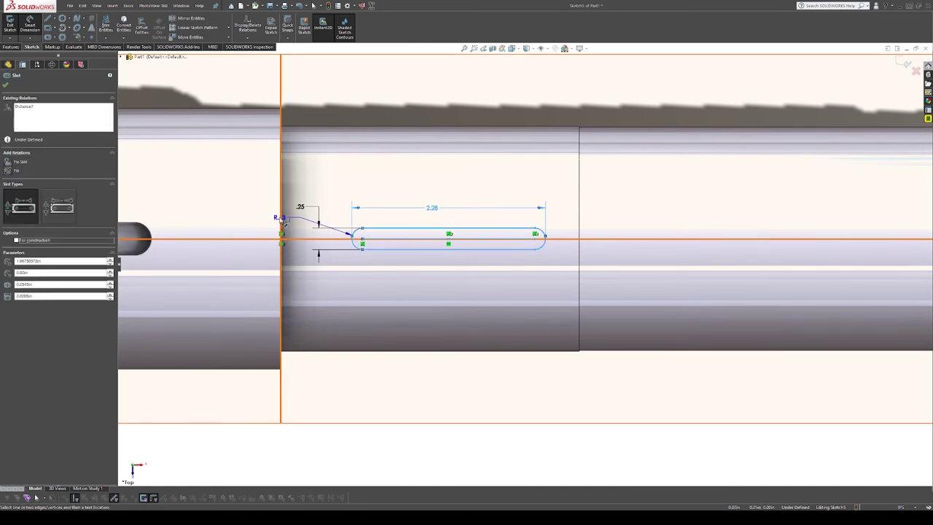
pyautogui.click(281, 217)
pyautogui.press('Escape')
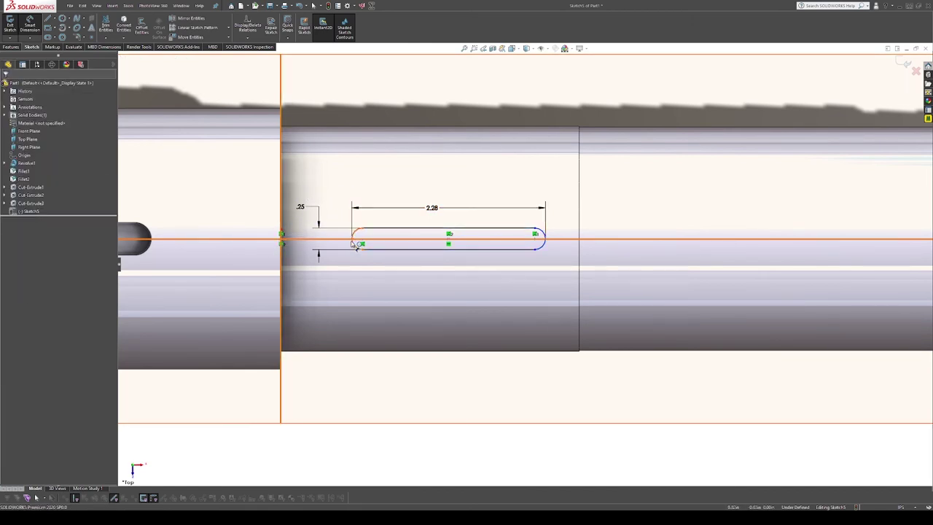
pyautogui.keyDown('shift'); pyautogui.click(354, 243); pyautogui.keyUp('shift')
pyautogui.click(282, 222)
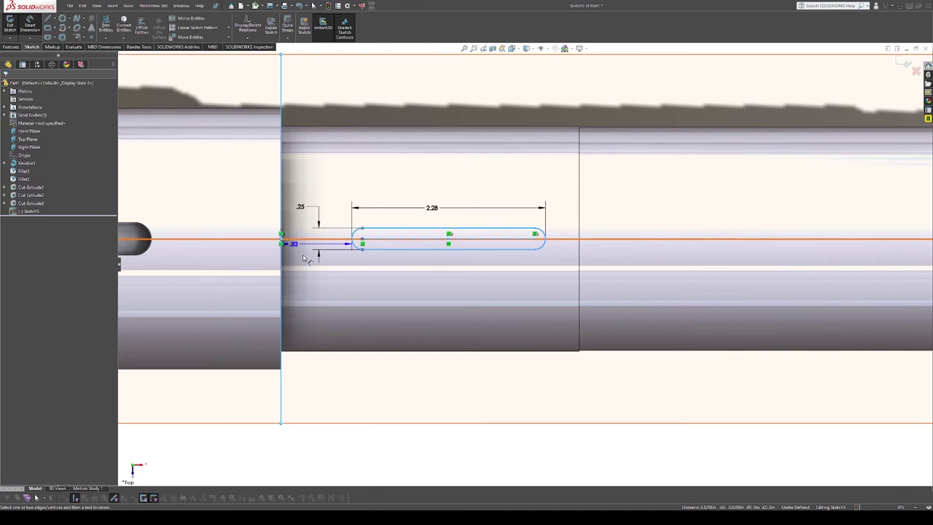
pyautogui.click(310, 194)
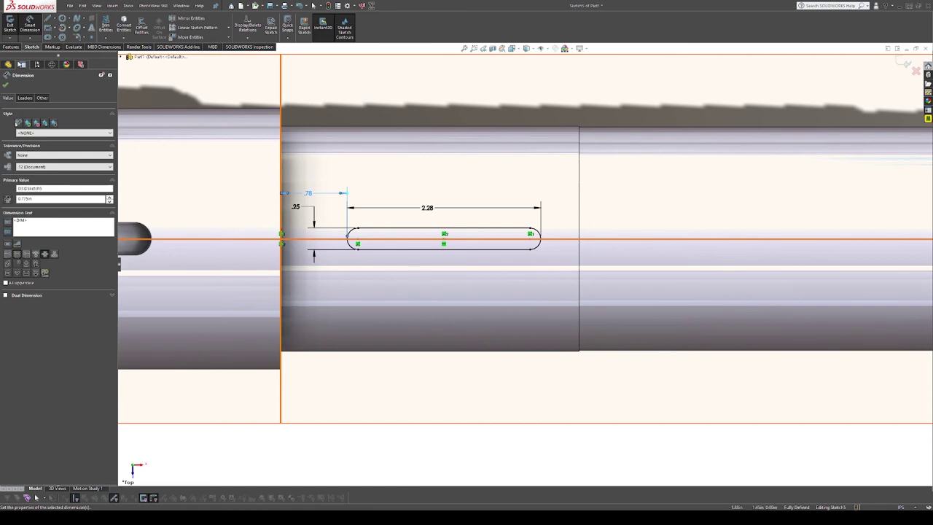
# Step: Begin an Extruded Cut from the slot sketch, starting at an offset of 2.63/2 in from the sketch plane
pyautogui.click(11, 47)
pyautogui.click(108, 25)
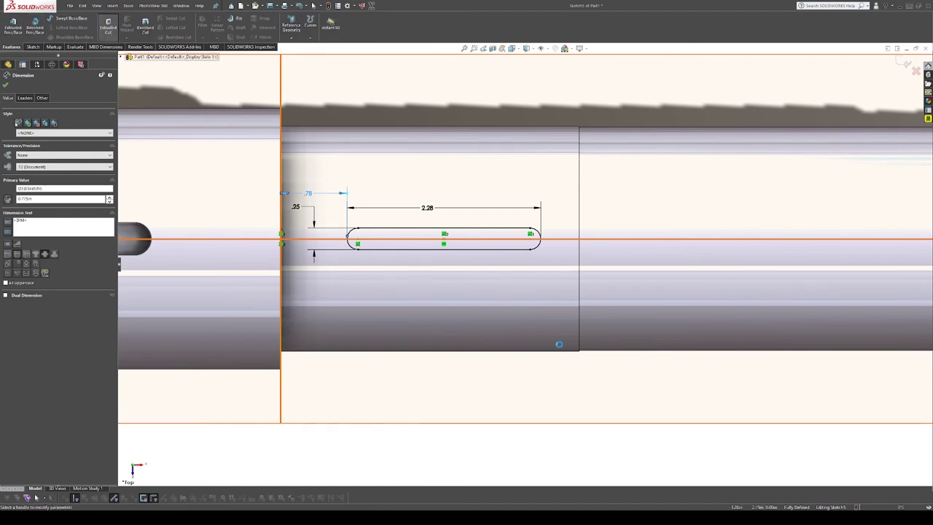
pyautogui.hotkey('ctrl', '1')
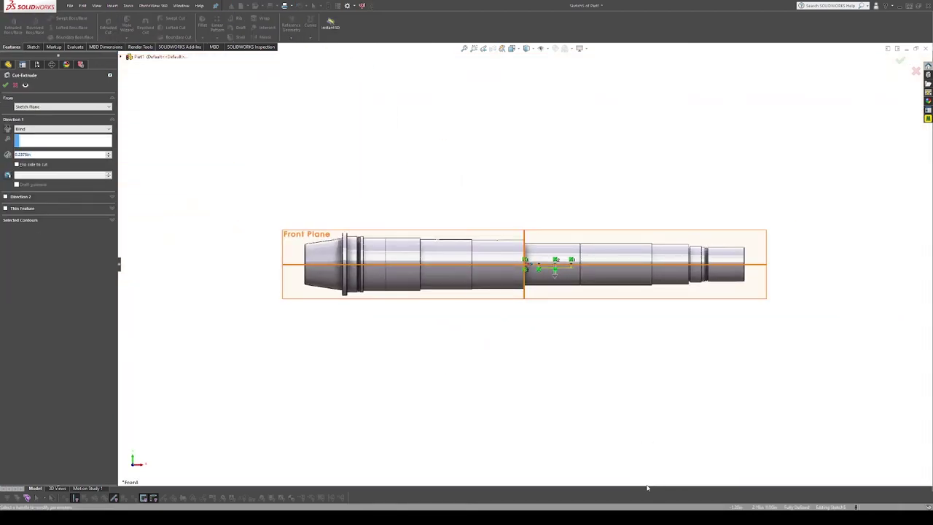
pyautogui.press('space')
pyautogui.click(108, 107)
pyautogui.click(108, 139)
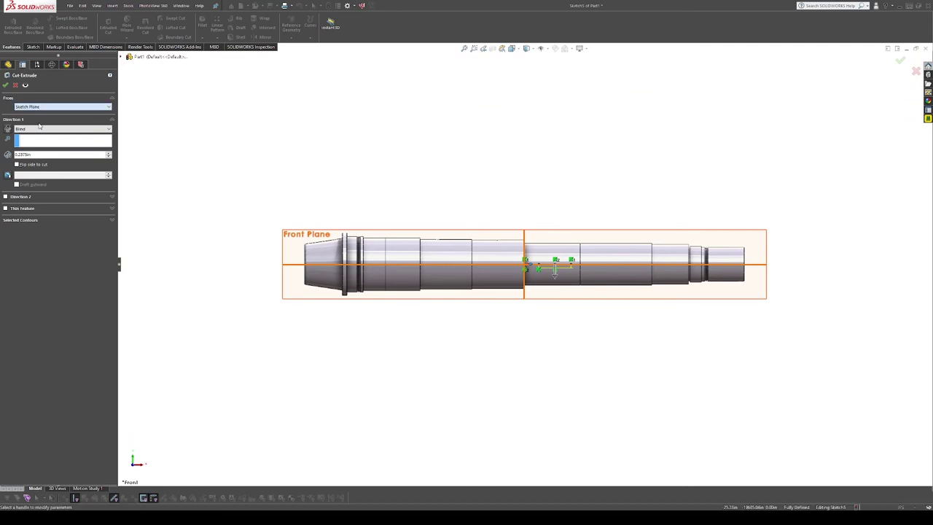
pyautogui.scroll(-5, 573, 249)
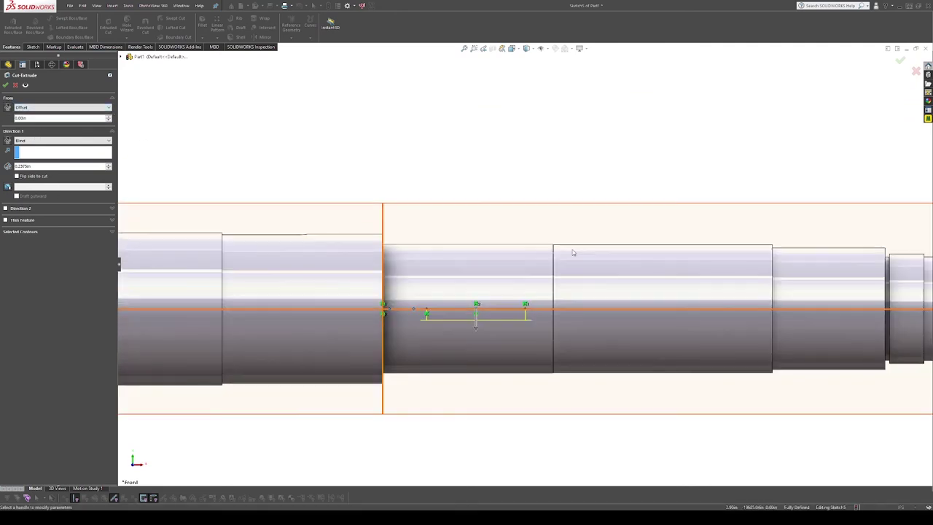
pyautogui.press('space')
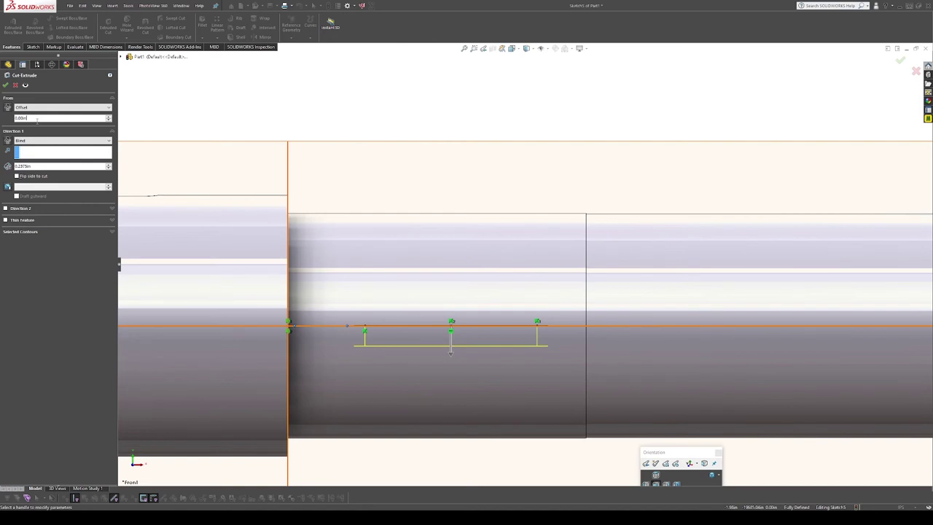
pyautogui.write('2.65')
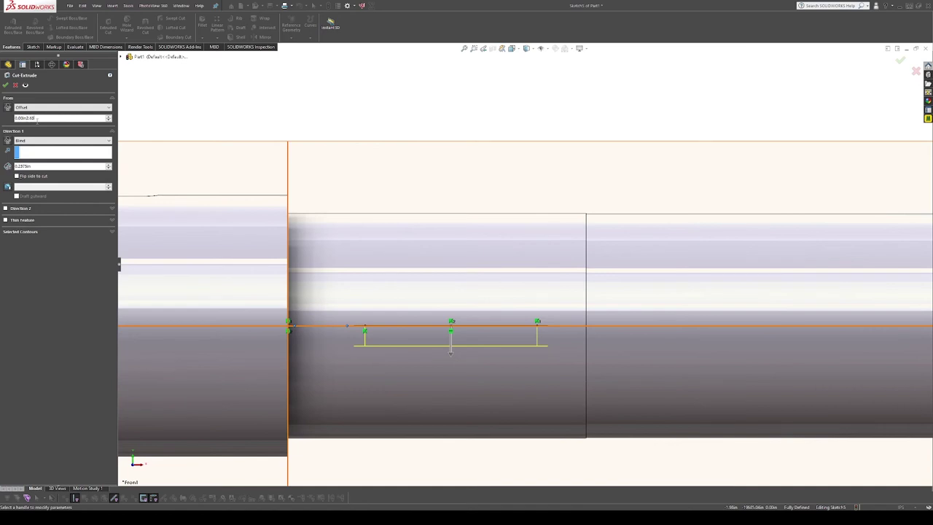
pyautogui.moveTo(37, 119); pyautogui.dragTo(14, 119)
pyautogui.write('2.63/2')
pyautogui.press('Return')
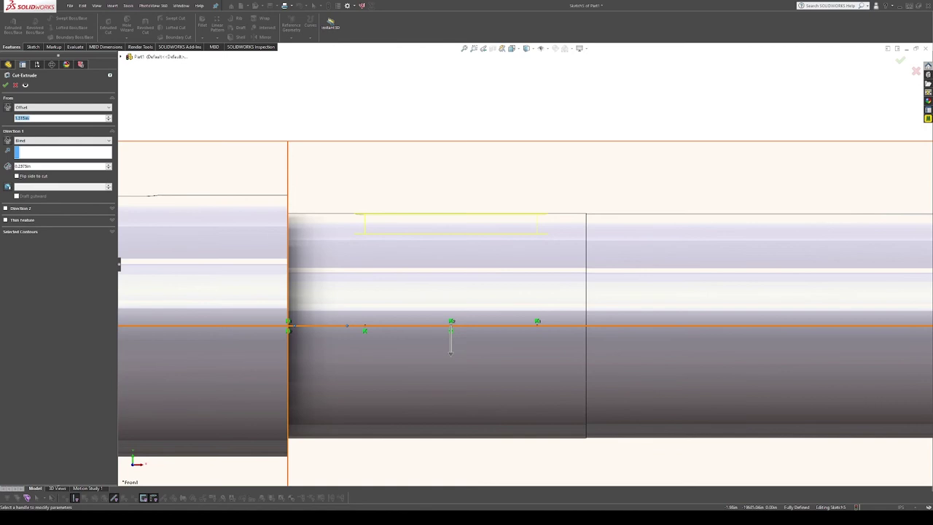
# Step: Set the slot's blind cut depth to 0.1525 in and create the cut
pyautogui.doubleClick(74, 167)
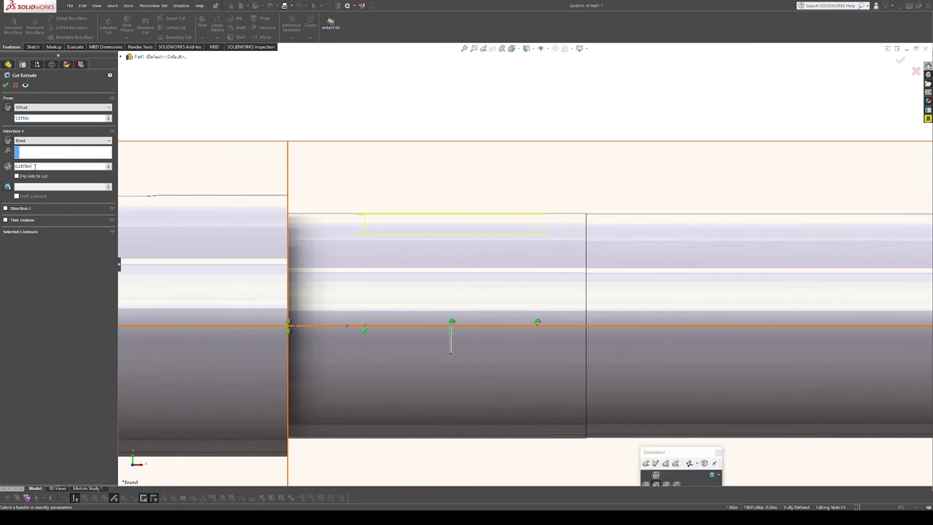
pyautogui.write('.1525')
pyautogui.press('Return')
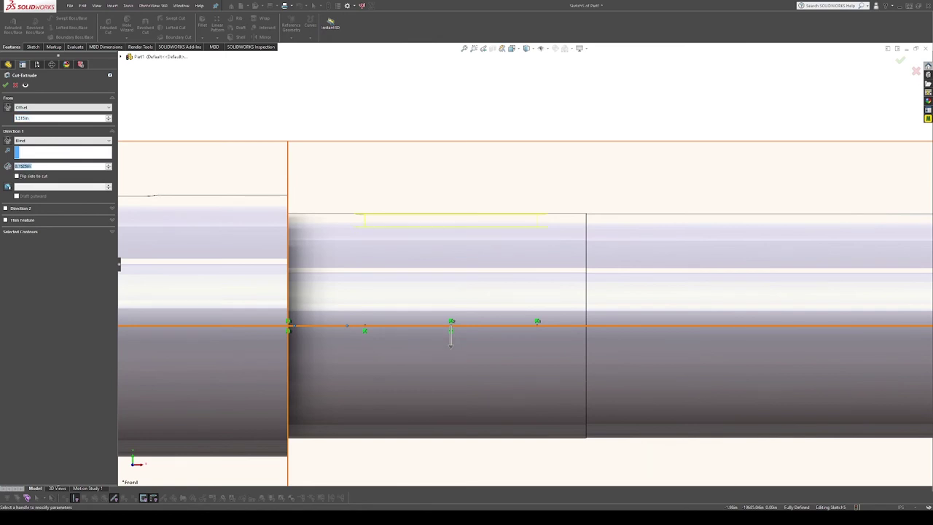
pyautogui.click(5, 84)
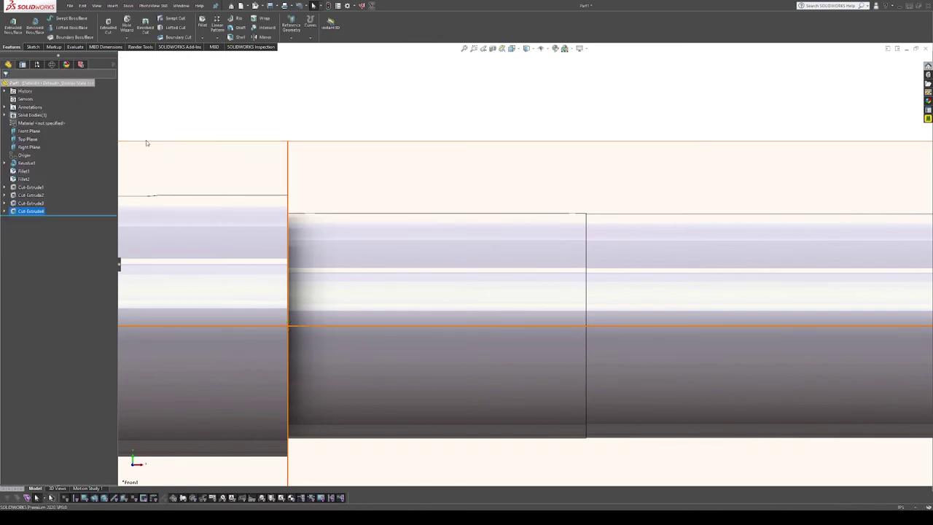
# Step: Edit the new slot cut and set its start offset to 1.325 in
pyautogui.moveTo(454, 211)
pyautogui.mouseDown(button='middle')
pyautogui.moveTo(486, 151)
pyautogui.moveTo(441, 169)
pyautogui.mouseUp(button='middle')
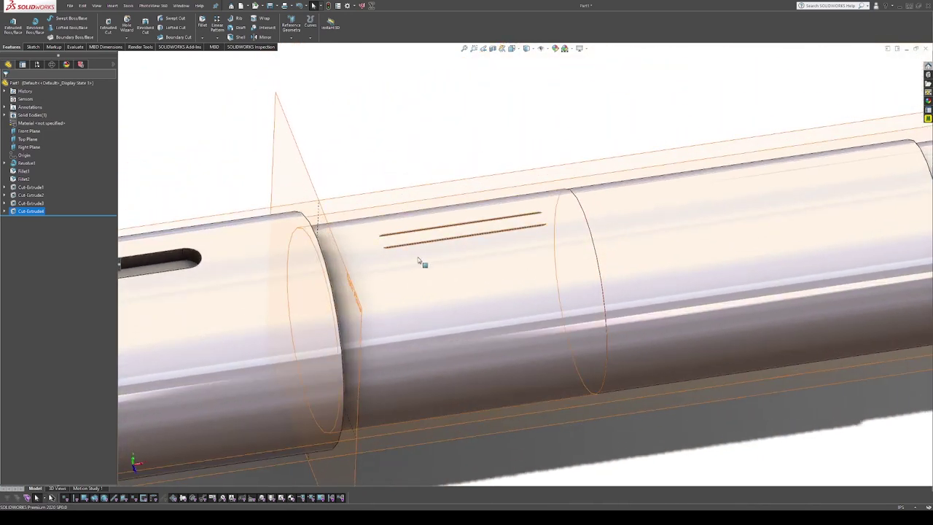
pyautogui.click(22, 191)
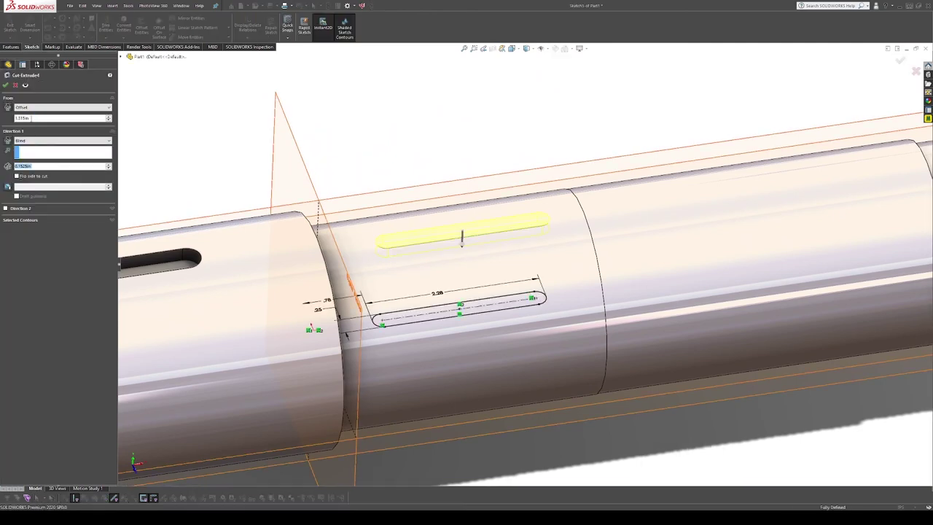
pyautogui.click(21, 118)
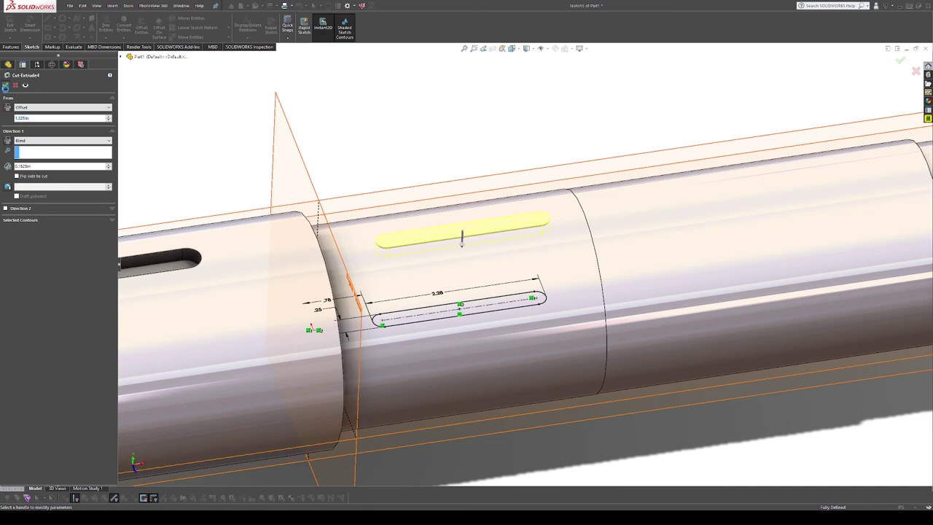
pyautogui.click(6, 85)
pyautogui.click(386, 123)
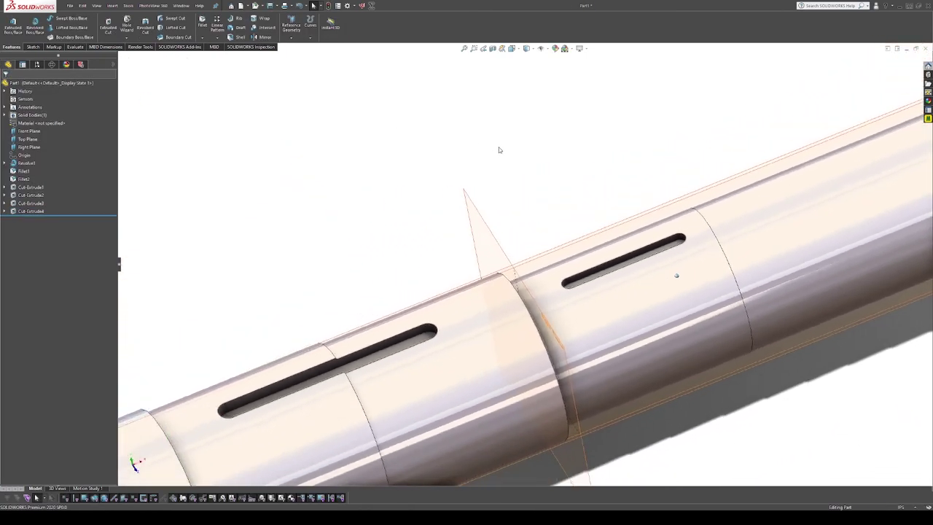
# Step: Edit the sketch of the slot on the shaft's tapered end and set the slot width to 0.415 in
pyautogui.scroll(-5, 470, 207)
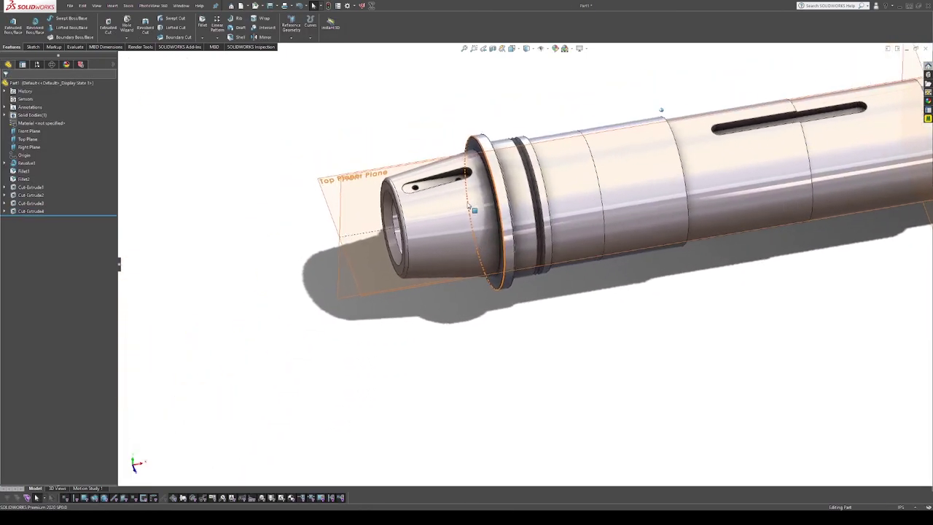
pyautogui.scroll(-4, 470, 207)
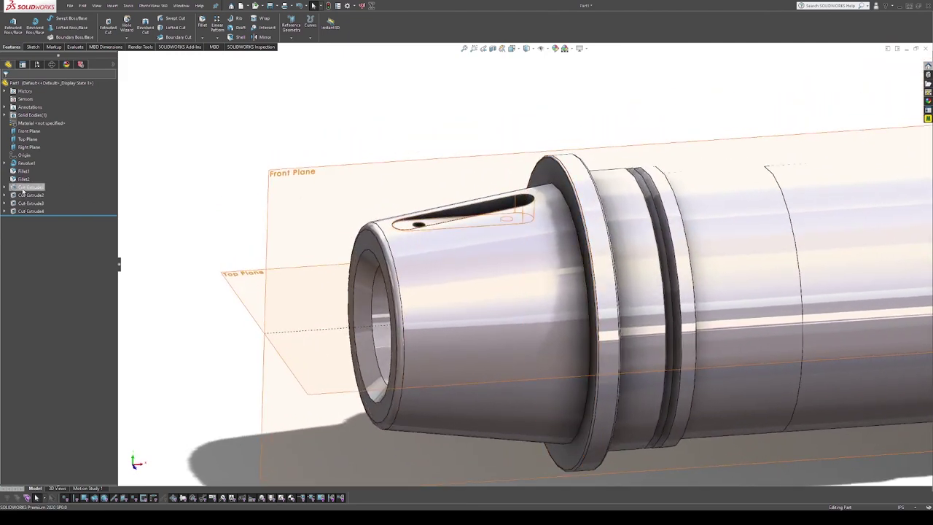
pyautogui.click(4, 188)
pyautogui.click(28, 195)
pyautogui.click(57, 183)
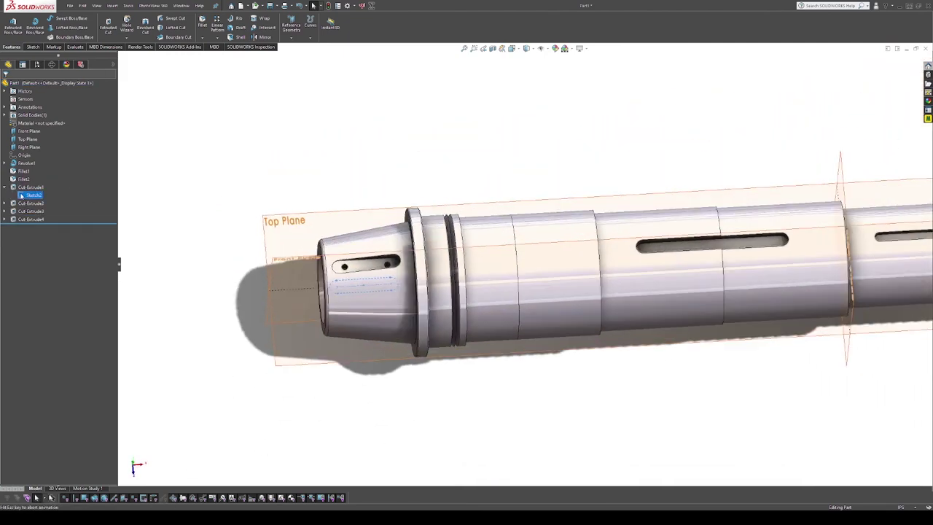
pyautogui.click(29, 185)
pyautogui.scroll(-4, 390, 259)
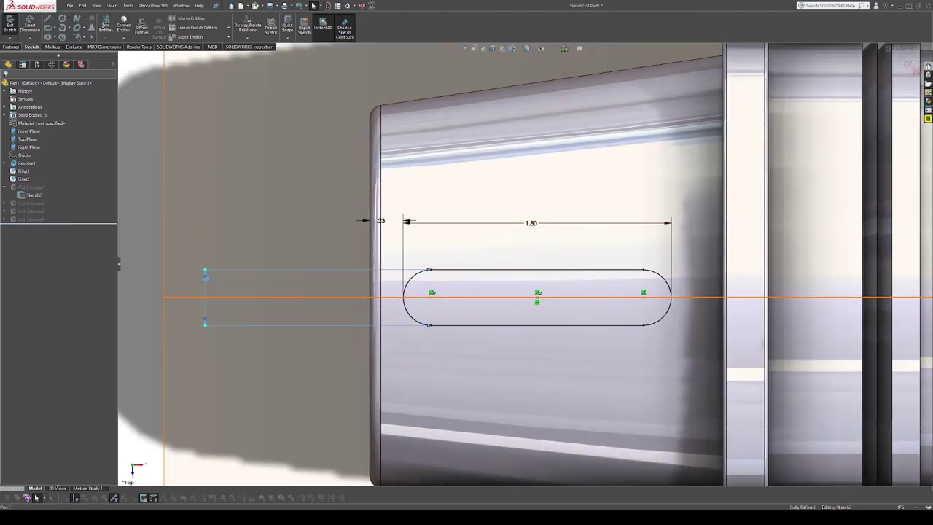
pyautogui.click(245, 271)
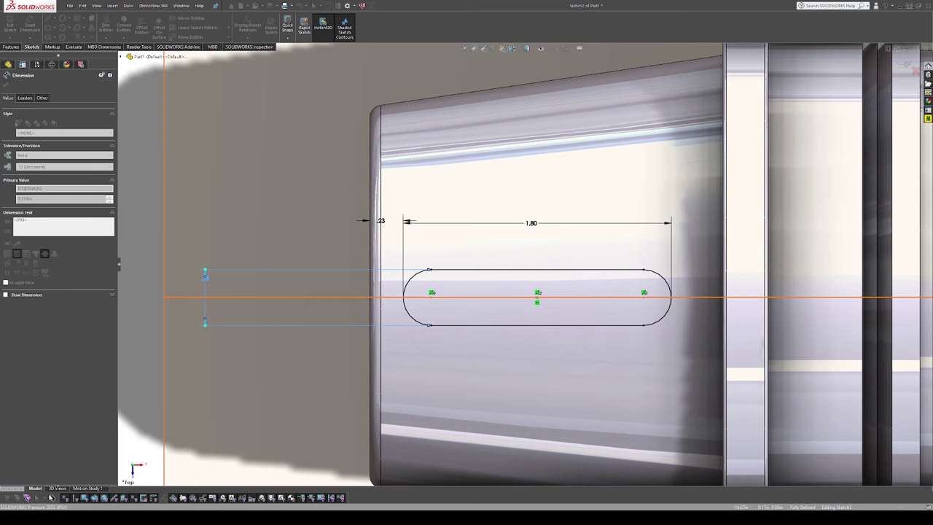
pyautogui.press('Return')
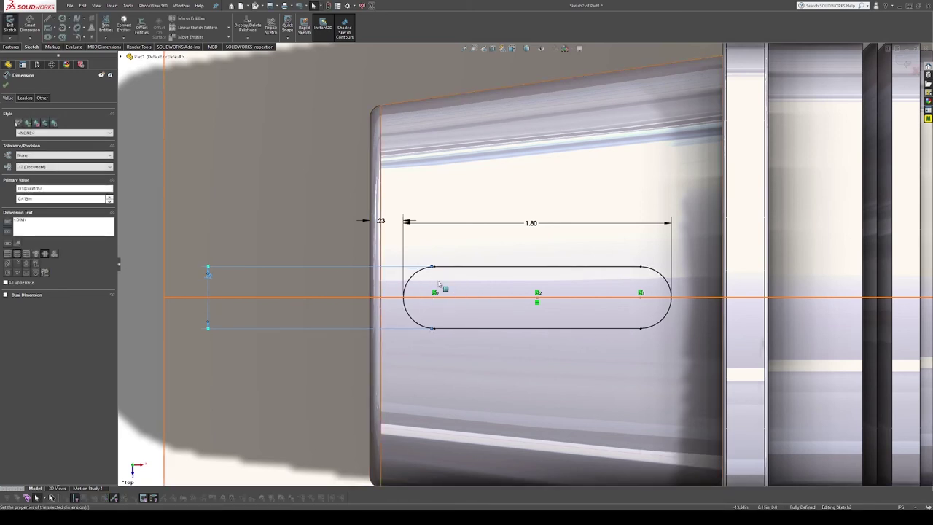
pyautogui.click(10, 29)
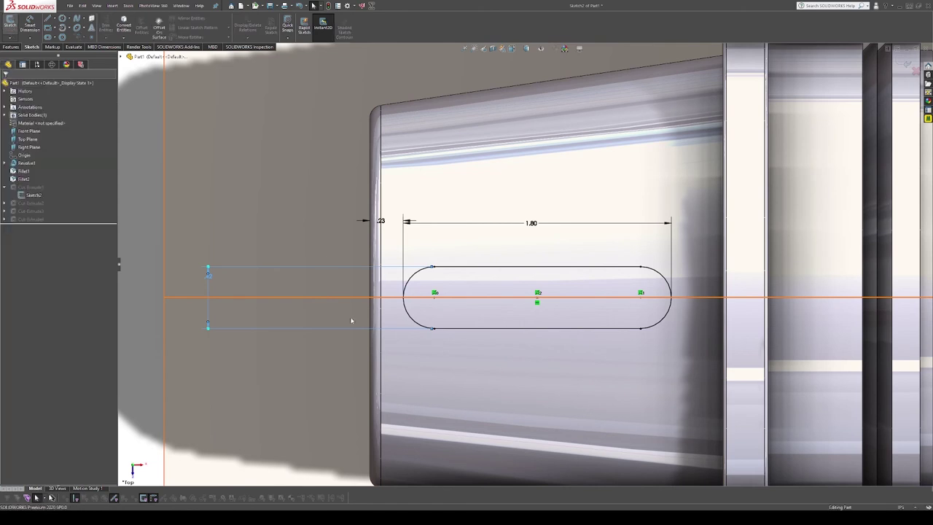
# Step: Edit the tapered-end slot cut and reduce its start offset by 0.07 in
pyautogui.click(21, 188)
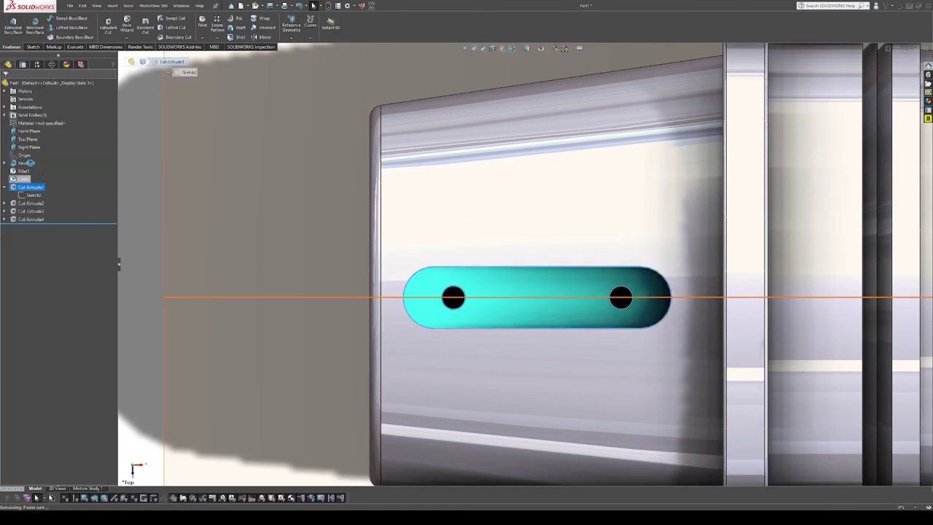
pyautogui.click(31, 165)
pyautogui.press('space')
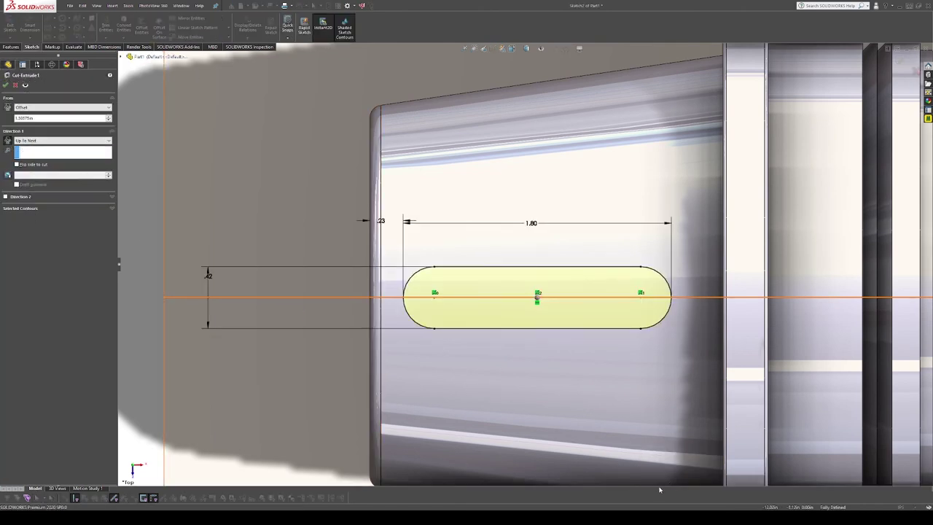
pyautogui.click(661, 489)
pyautogui.scroll(-2, 268, 261)
pyautogui.scroll(-5, 367, 241)
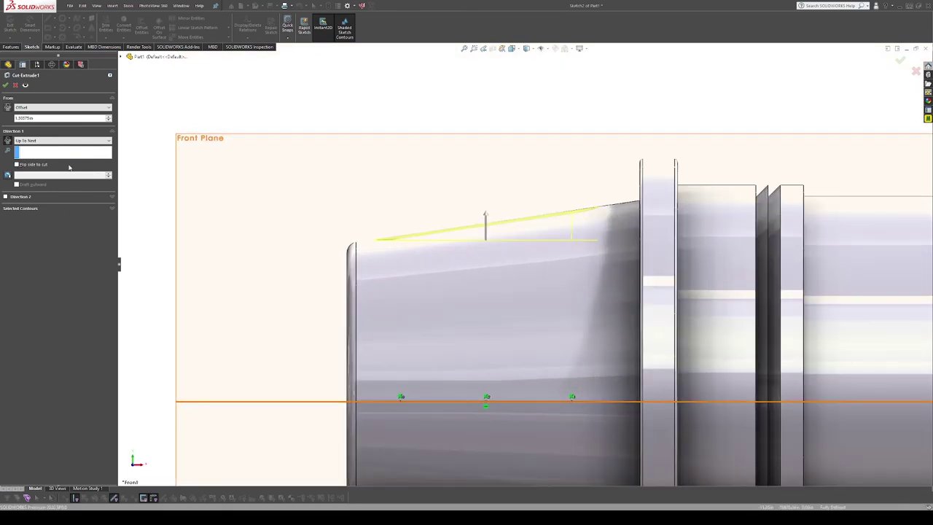
pyautogui.press('space')
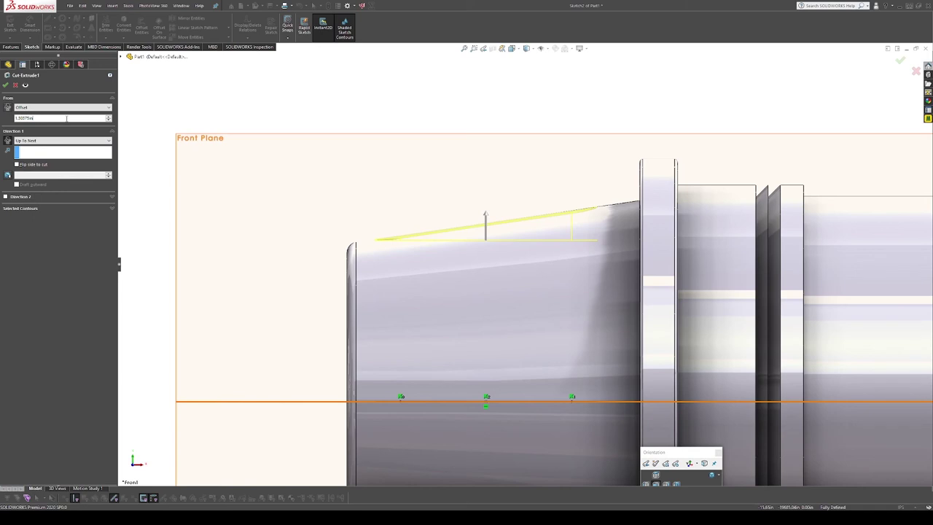
pyautogui.click(67, 118)
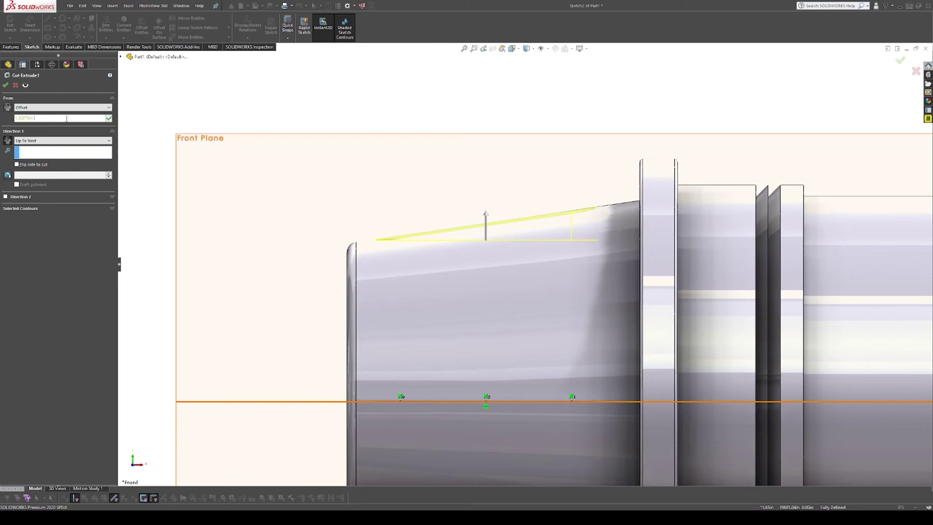
pyautogui.write('-.07')
pyautogui.press('Return')
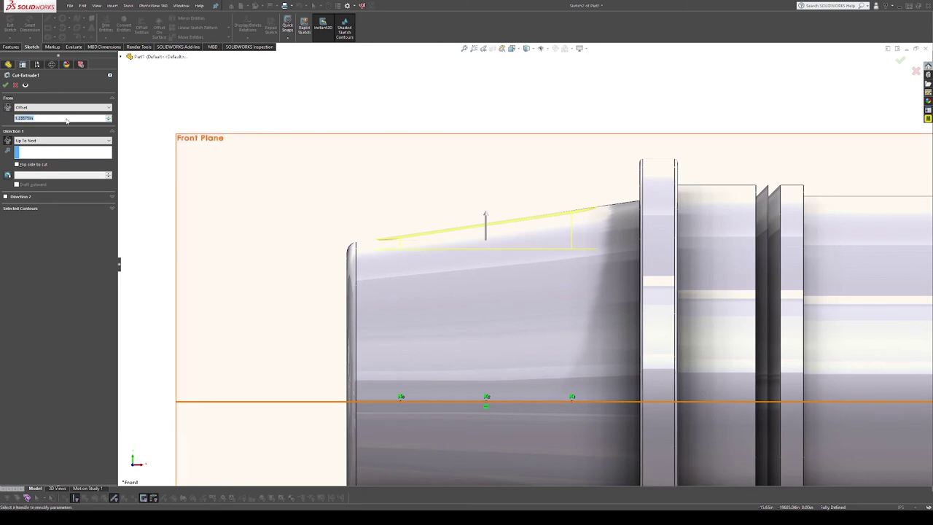
pyautogui.click(5, 84)
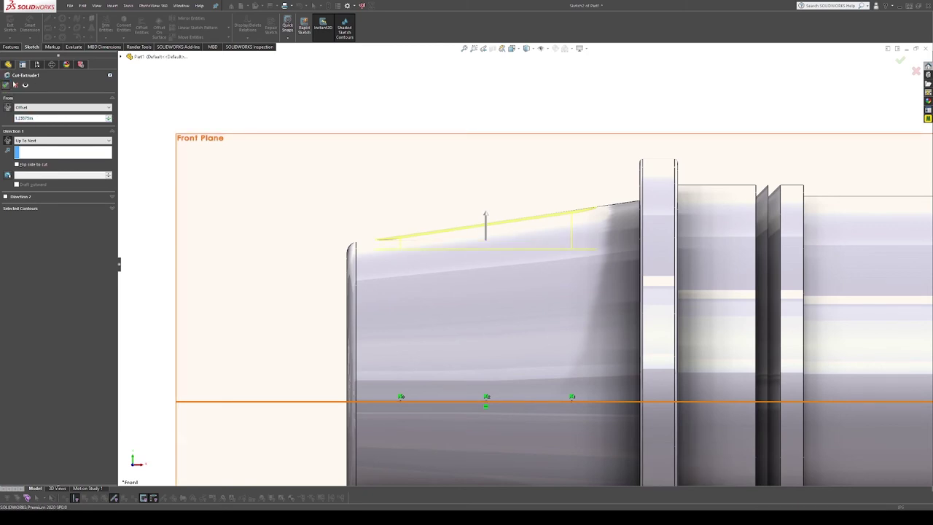
# Step: Start a sketch on the Top Plane and draw a circle centred on the shaft axis, just beside the middle shoulder of the large-diameter section
pyautogui.scroll(10, 589, 293)
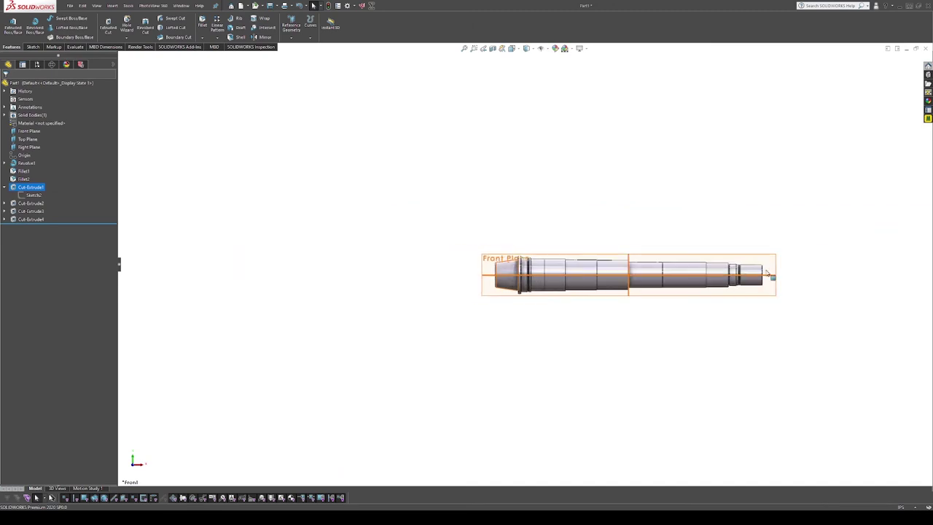
pyautogui.scroll(-2, 594, 271)
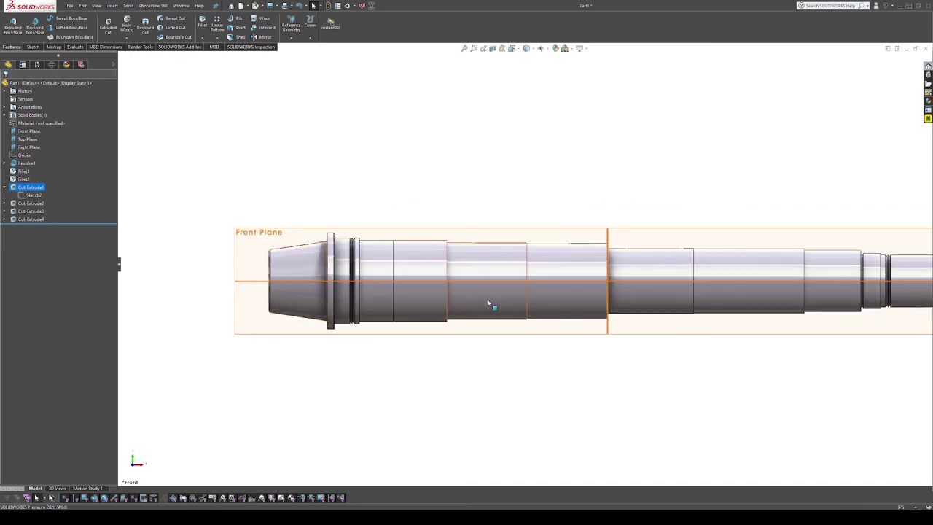
pyautogui.click(435, 191)
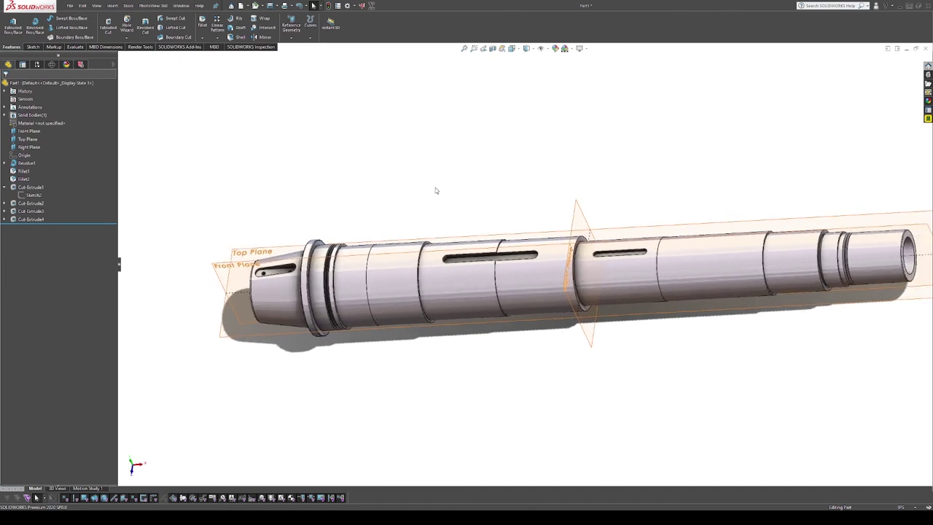
pyautogui.press('Up')
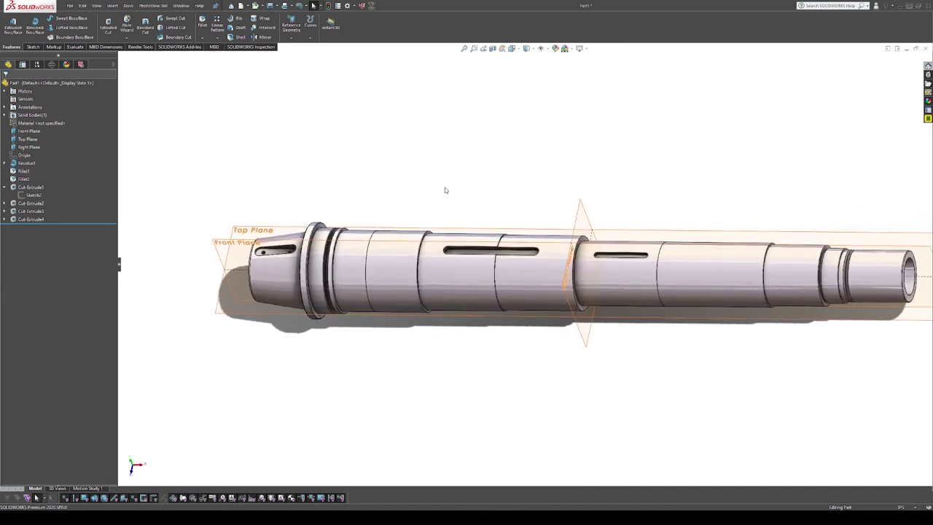
pyautogui.press('Left')
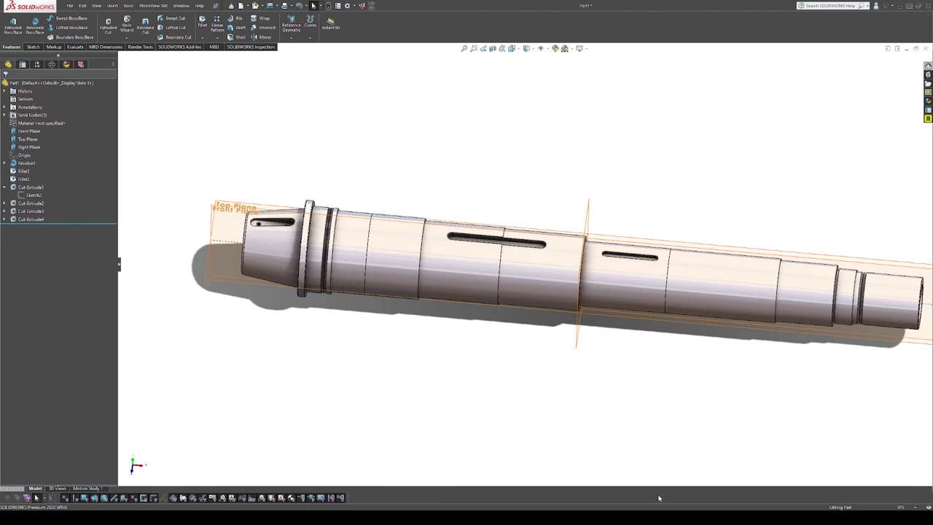
pyautogui.hotkey('ctrl', '6')
pyautogui.click(306, 237)
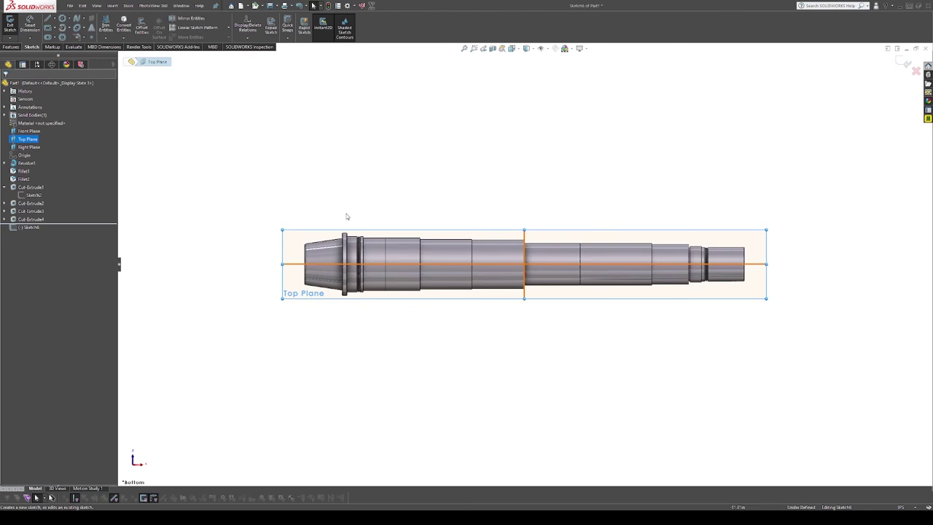
pyautogui.scroll(-5, 478, 267)
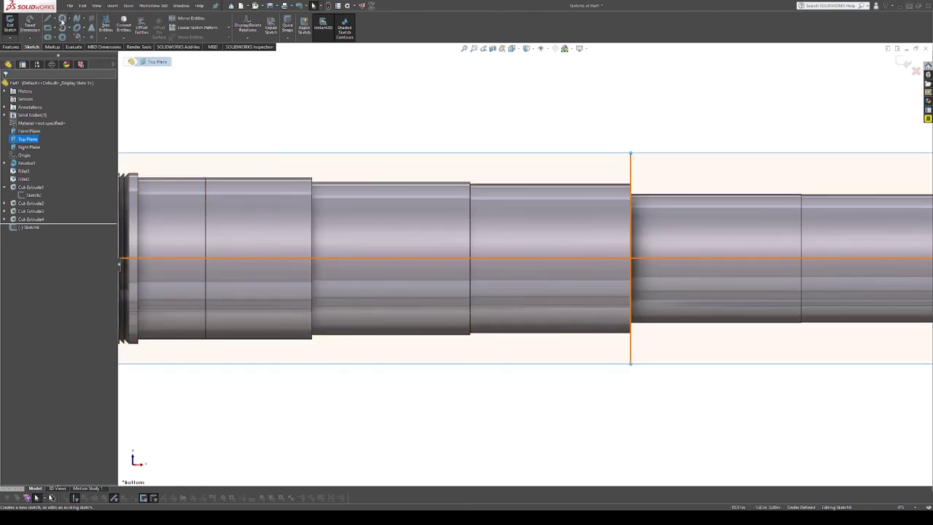
pyautogui.click(62, 19)
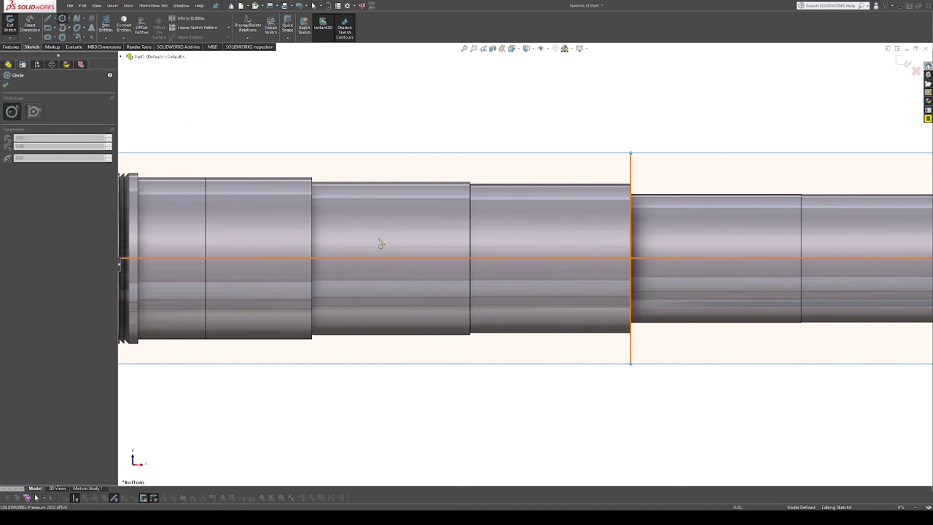
pyautogui.click(489, 258)
pyautogui.click(494, 247)
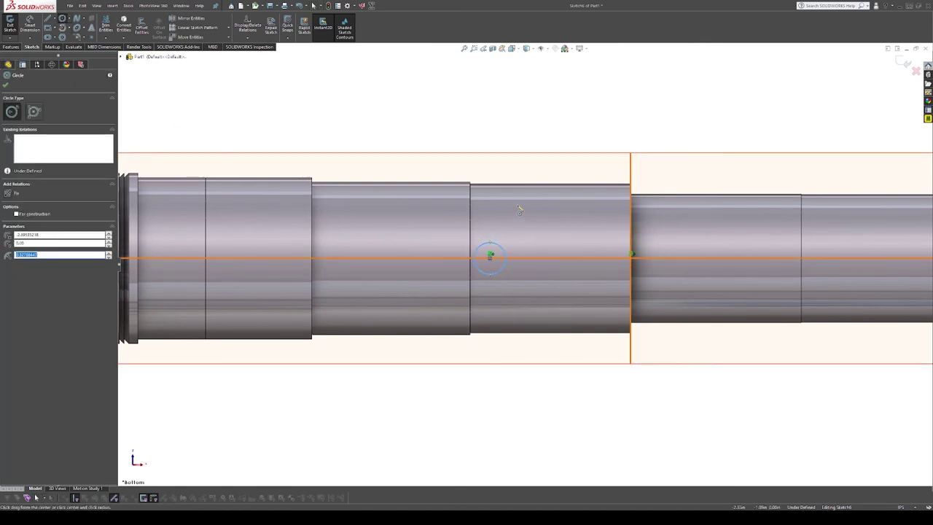
# Step: Dimension the circle's diameter as 0.38 in and the distance from its near edge to the Right Plane as 2.47 in
pyautogui.click(535, 228)
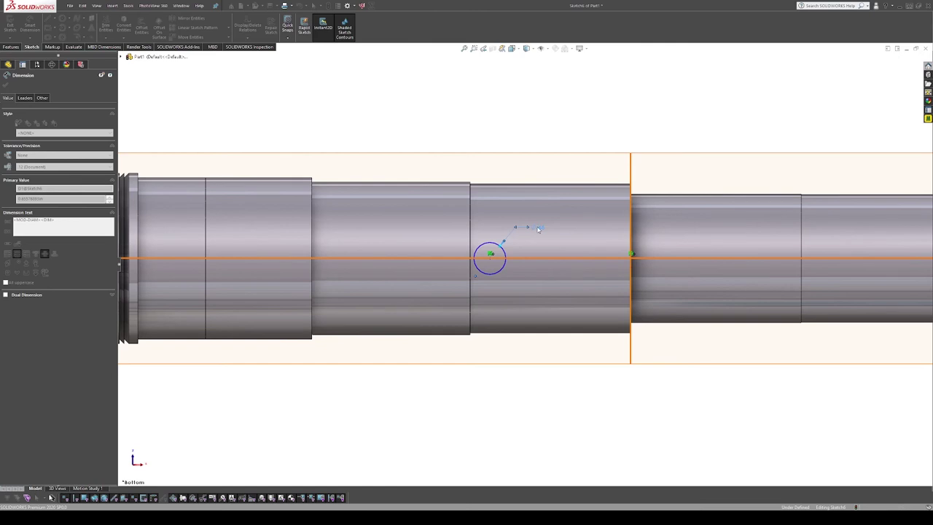
pyautogui.click(503, 267)
pyautogui.click(630, 269)
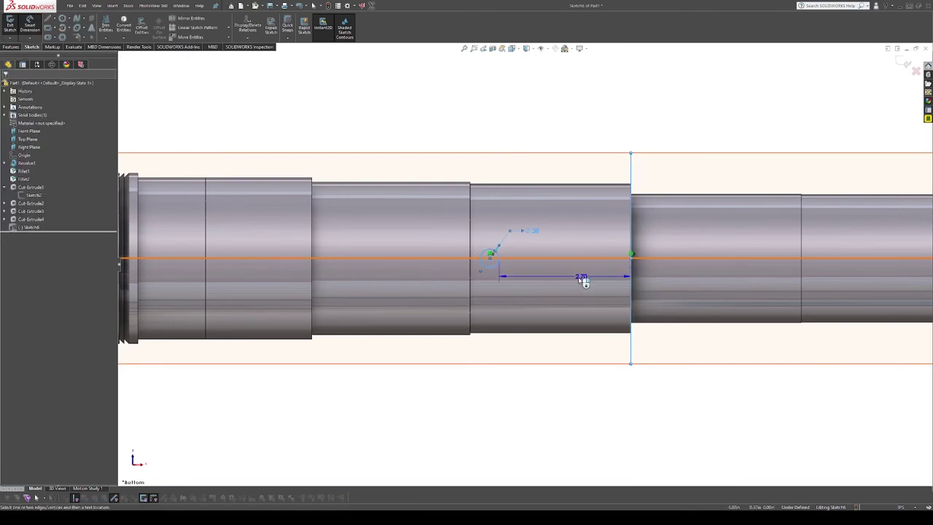
pyautogui.click(568, 283)
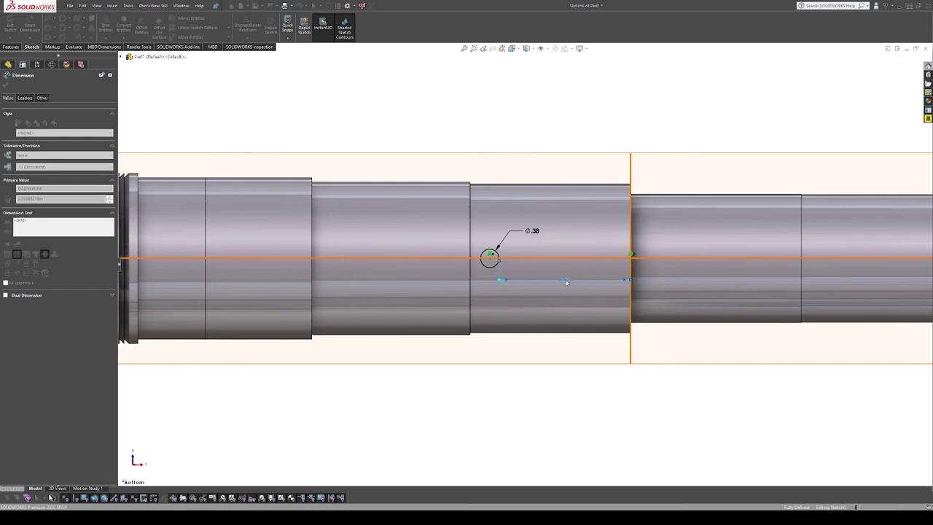
pyautogui.press('Return')
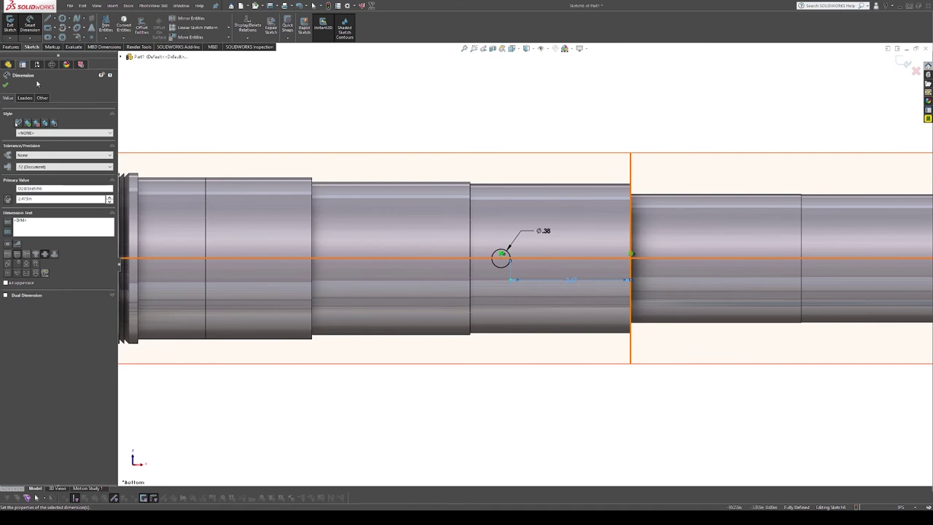
# Step: Cut-extrude the circle starting from the shaft's inner bore face with an Up To Next end condition, and create the hole
pyautogui.click(11, 47)
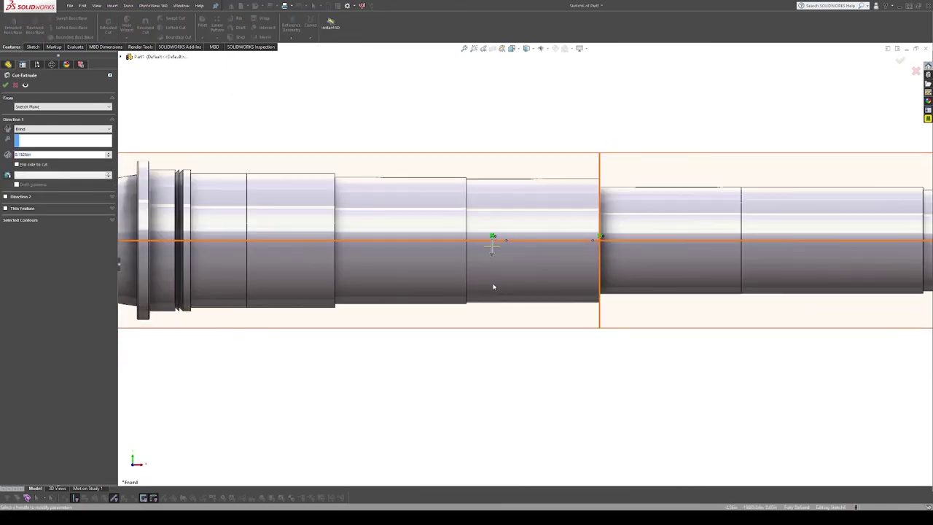
pyautogui.click(37, 119)
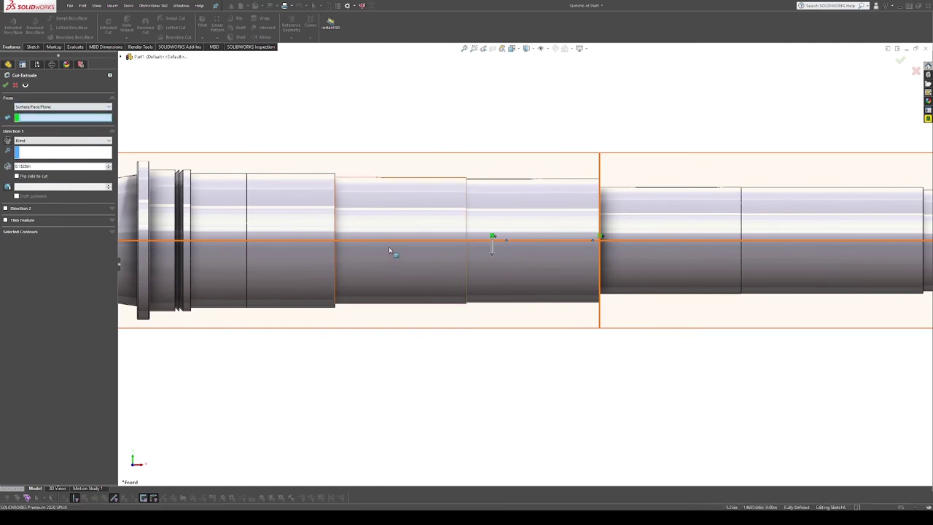
pyautogui.hotkey('ctrl', '7')
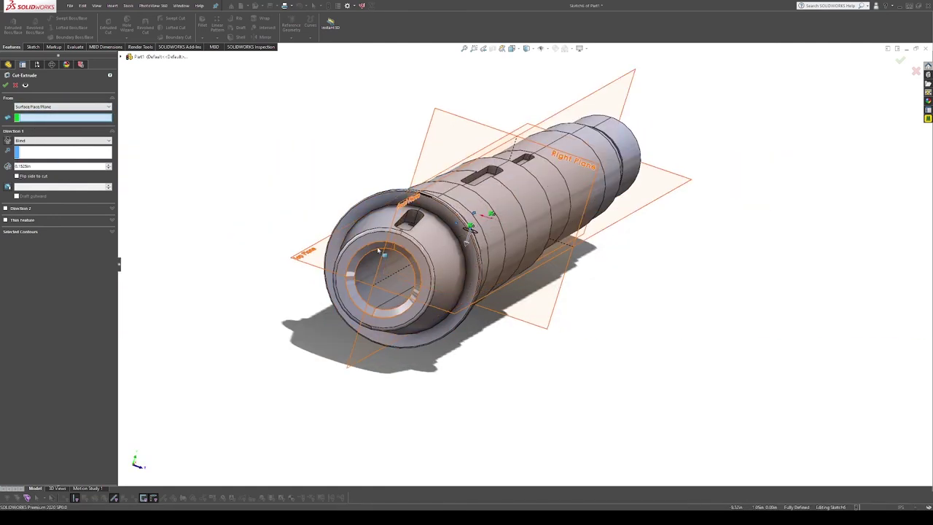
pyautogui.click(383, 292)
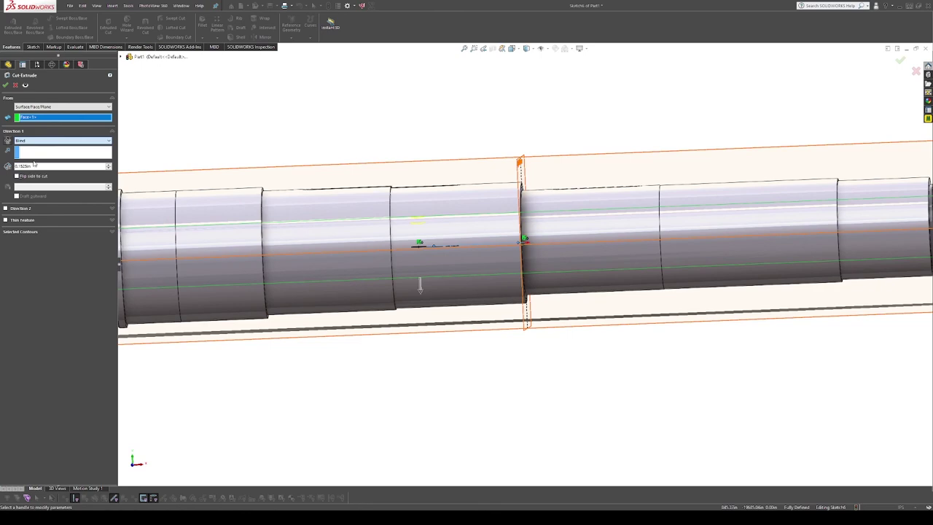
pyautogui.click(34, 163)
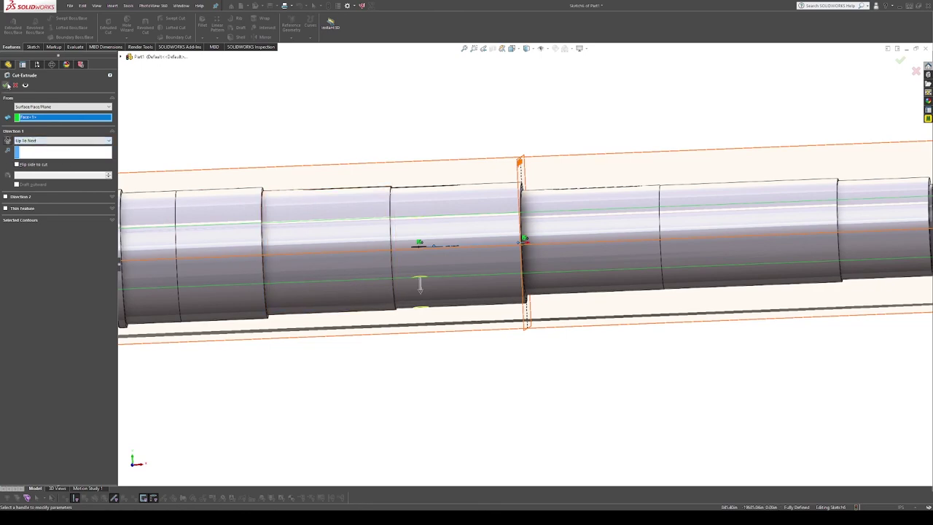
pyautogui.click(6, 85)
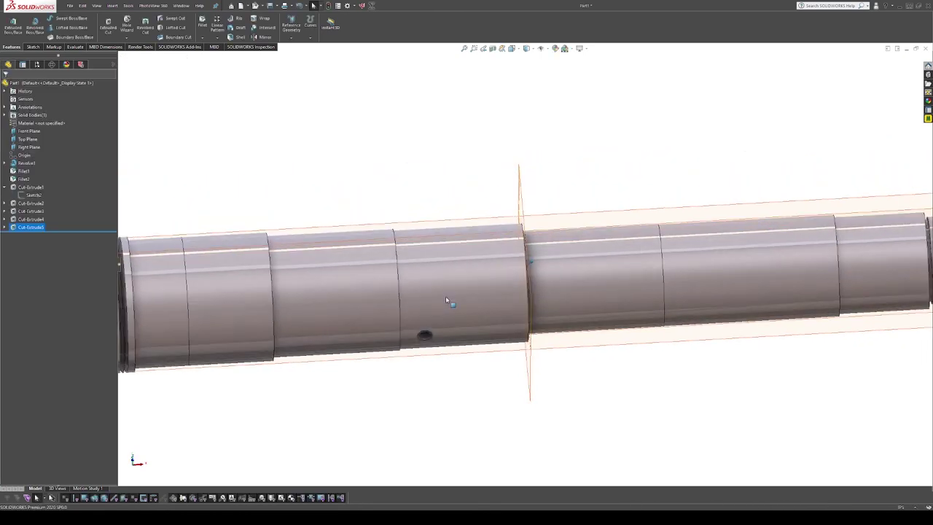
# Step: Examine the new radial hole and the shaft's bore from several angles
pyautogui.press('Right')
pyautogui.press('Right')
pyautogui.press('Right')
pyautogui.press('Right')
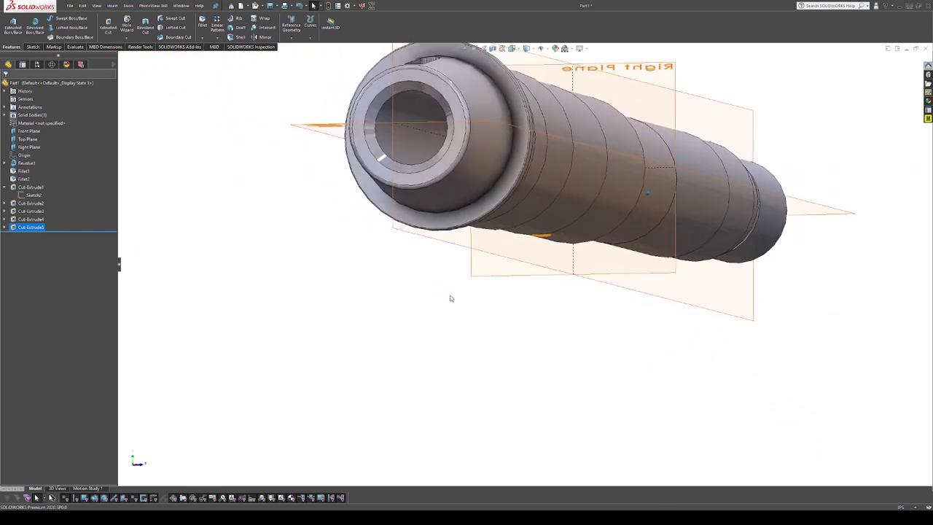
pyautogui.press('Right')
pyautogui.press('Right')
pyautogui.press('Right')
pyautogui.press('Up')
pyautogui.press('Up')
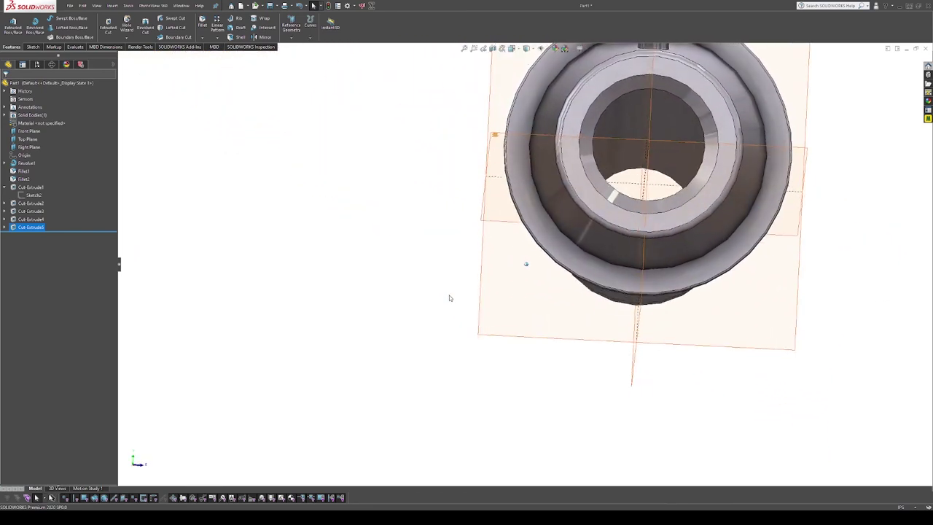
pyautogui.hotkey('ctrl', 'Left')
pyautogui.hotkey('ctrl', 'Left')
pyautogui.hotkey('ctrl', 'Down')
pyautogui.hotkey('ctrl', 'Down')
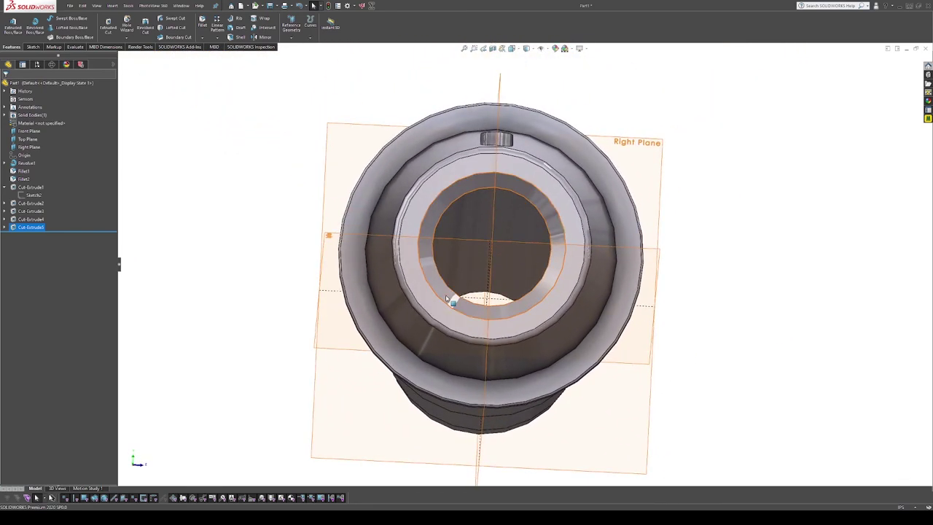
pyautogui.press('Down')
pyautogui.press('Down')
pyautogui.press('Down')
pyautogui.press('Up')
pyautogui.press('Up')
pyautogui.press('Left')
pyautogui.press('Left')
pyautogui.press('Left')
pyautogui.press('Left')
pyautogui.press('Left')
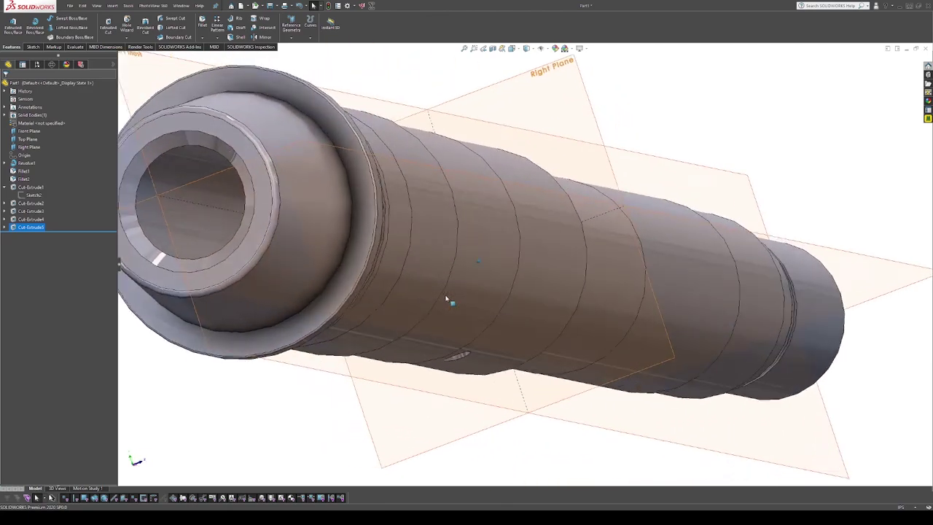
pyautogui.press('Up')
pyautogui.press('Up')
pyautogui.press('Left')
pyautogui.press('Left')
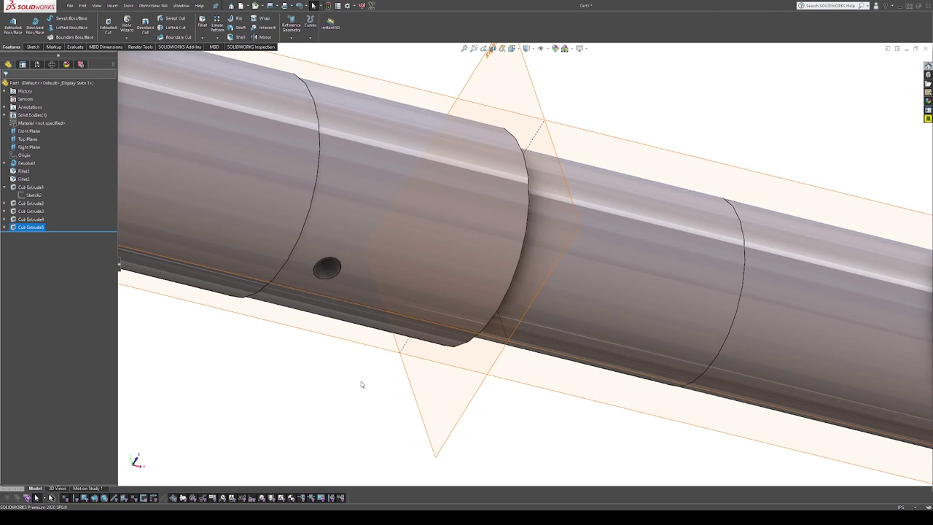
# Step: Start a sketch on the Front Plane and draw a horizontal straight slot about 0.54 in wide over the lower edge of the grooved small-diameter end
pyautogui.hotkey('ctrl', '1')
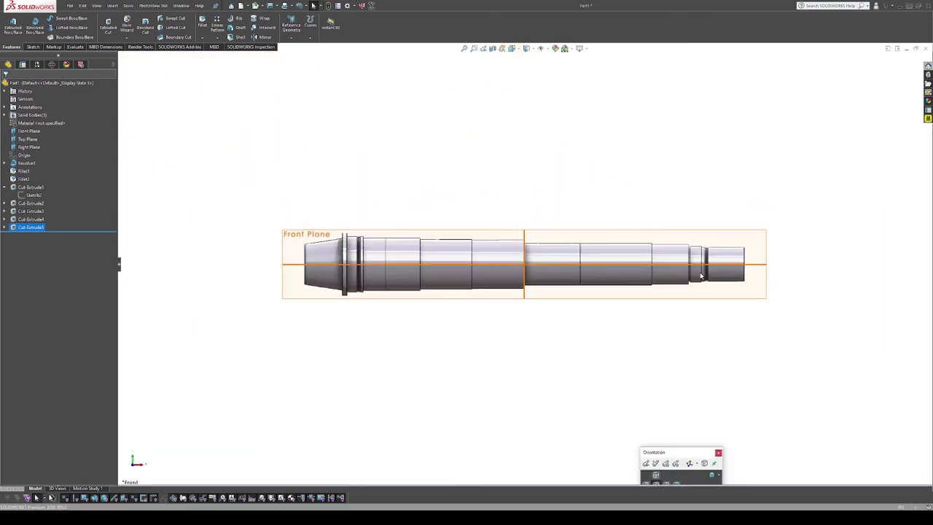
pyautogui.scroll(-6, 768, 271)
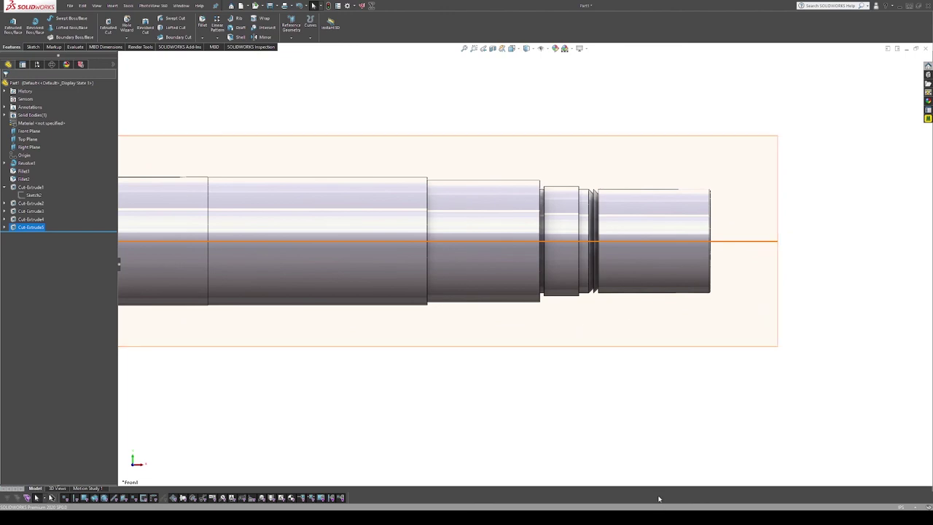
pyautogui.hotkey('ctrl', '6')
pyautogui.scroll(-5, 508, 247)
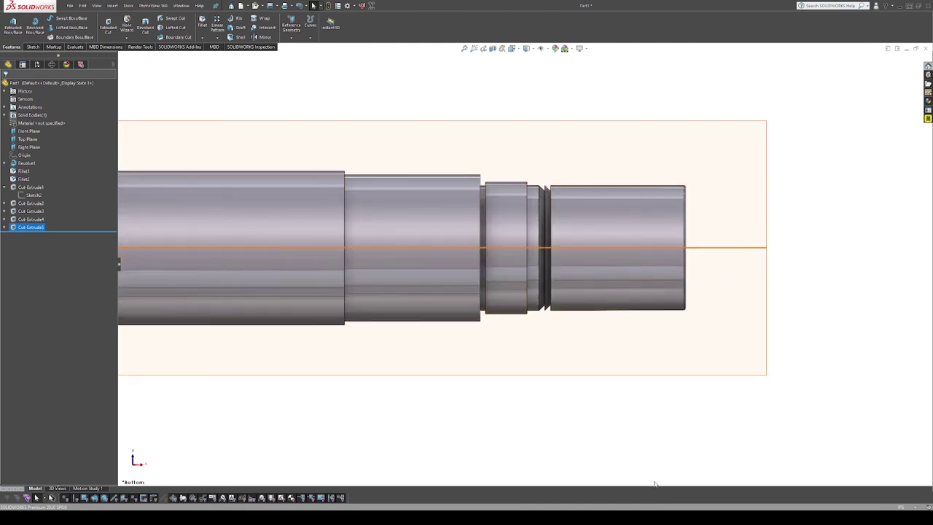
pyautogui.hotkey('ctrl', '1')
pyautogui.scroll(-5, 697, 312)
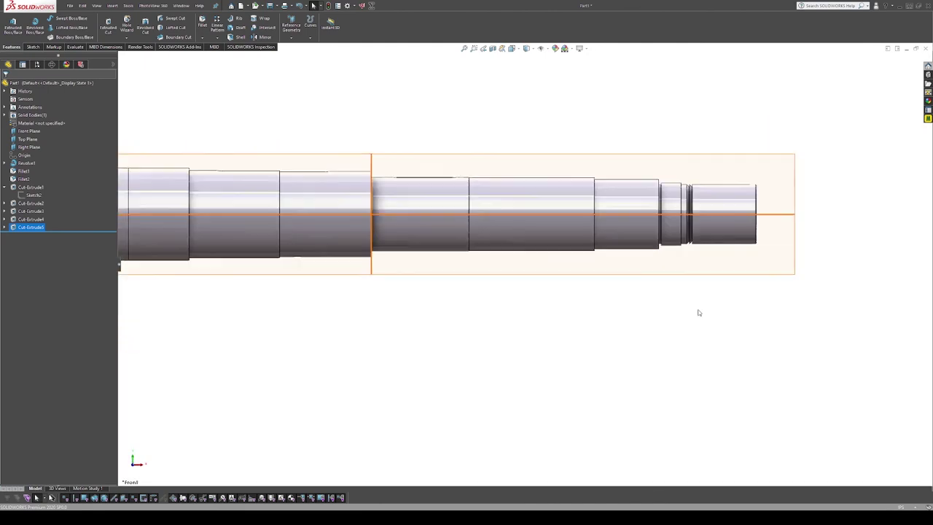
pyautogui.scroll(-2, 675, 229)
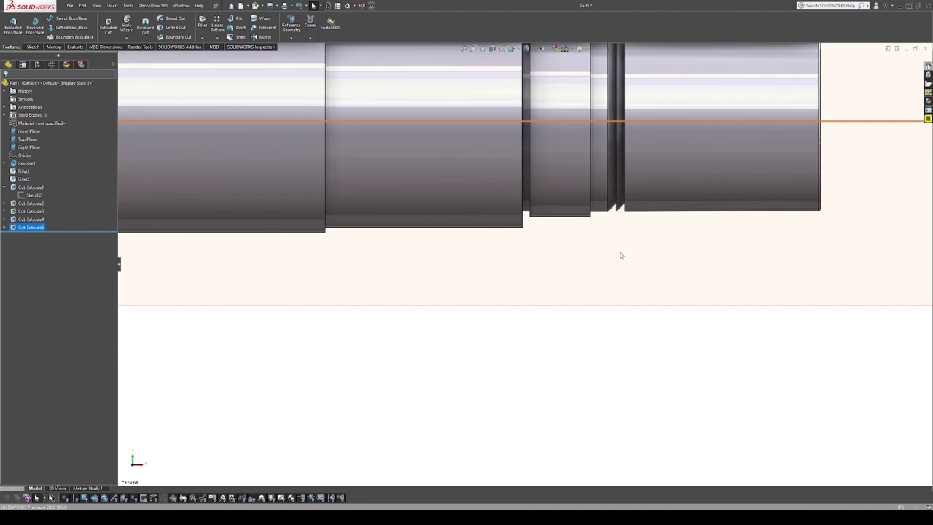
pyautogui.click(619, 245)
pyautogui.click(644, 231)
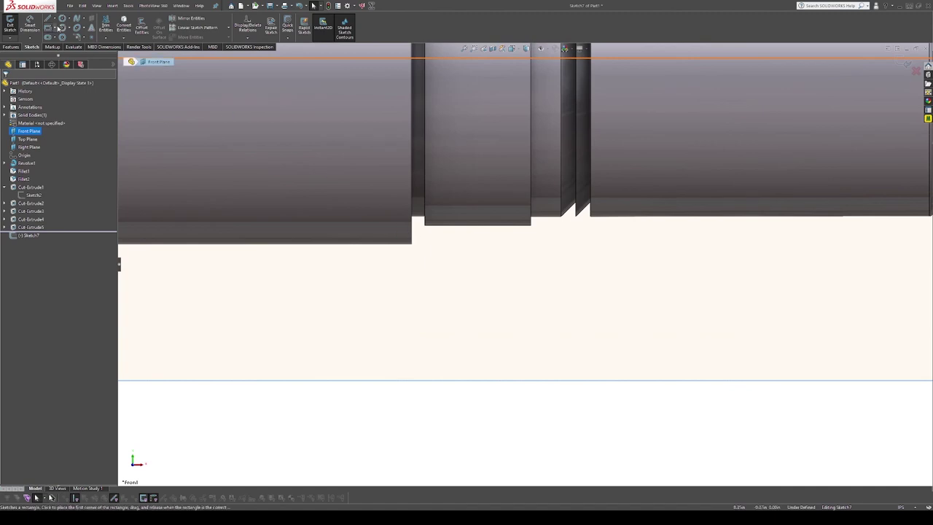
pyautogui.click(51, 38)
pyautogui.click(385, 217)
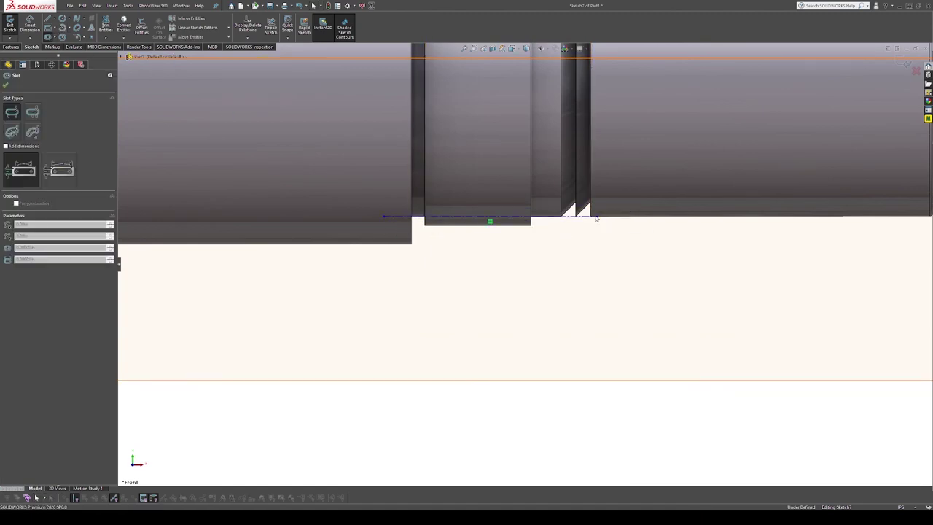
pyautogui.click(596, 218)
pyautogui.click(546, 257)
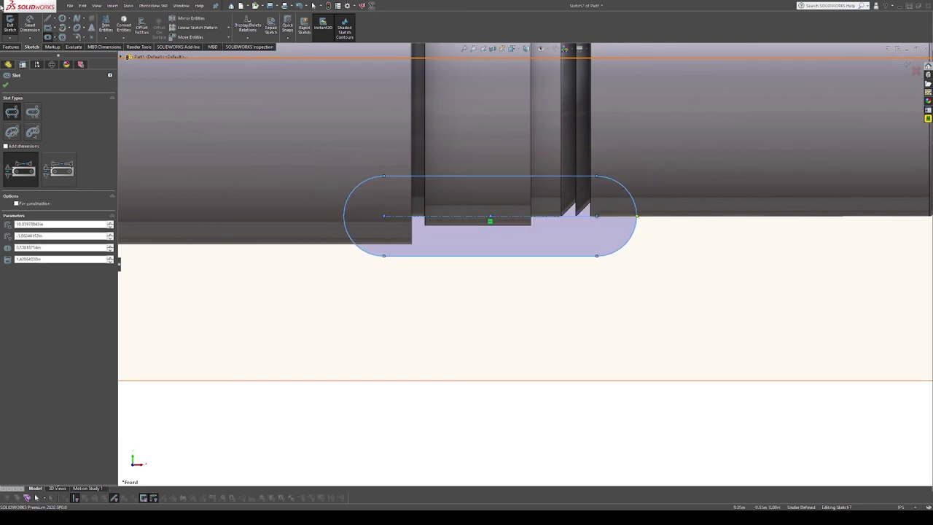
pyautogui.click(30, 25)
pyautogui.press('space')
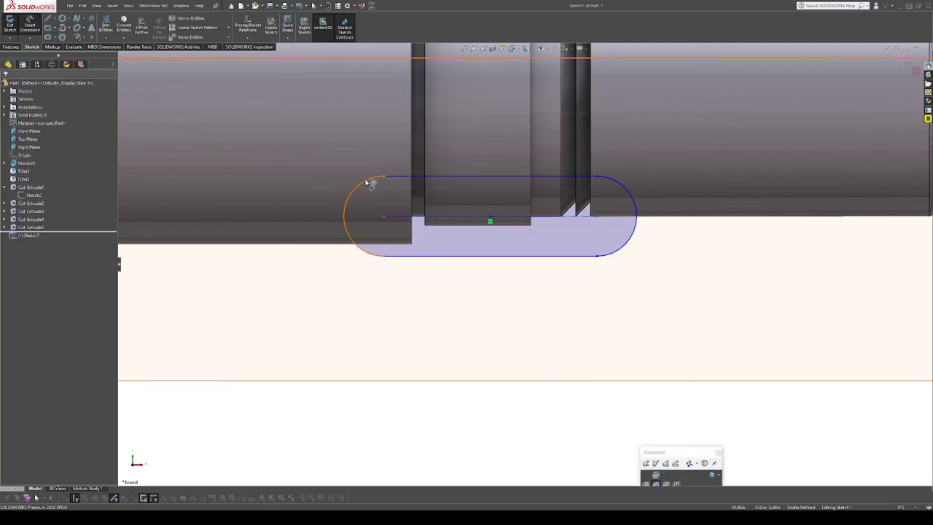
pyautogui.click(370, 184)
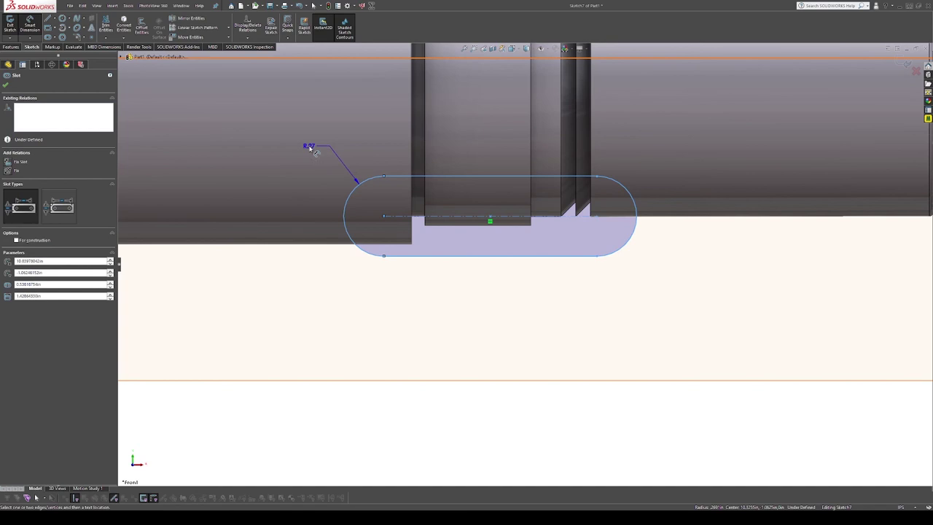
pyautogui.press('Escape')
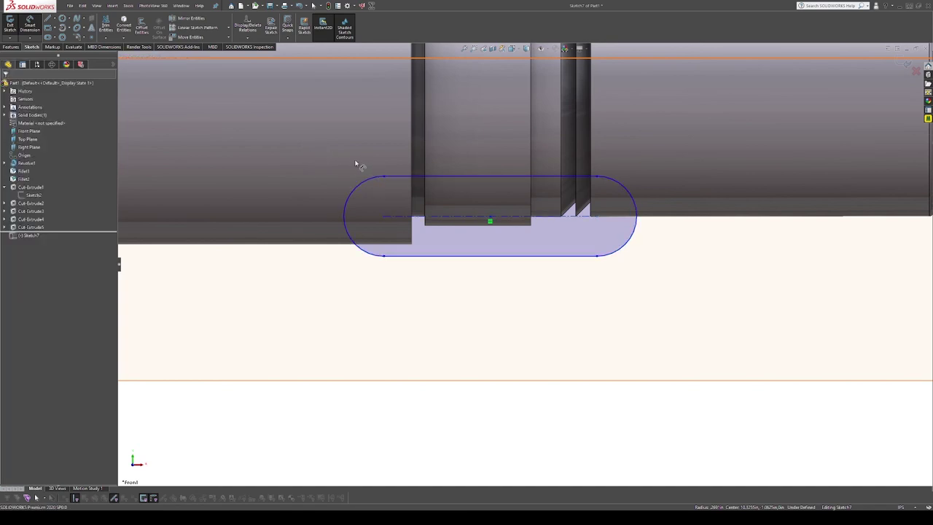
# Step: Dimension the distance between the slot's upper straight edge and the lower edge of the adjacent narrow collar as 0.09 in
pyautogui.click(513, 176)
pyautogui.click(526, 225)
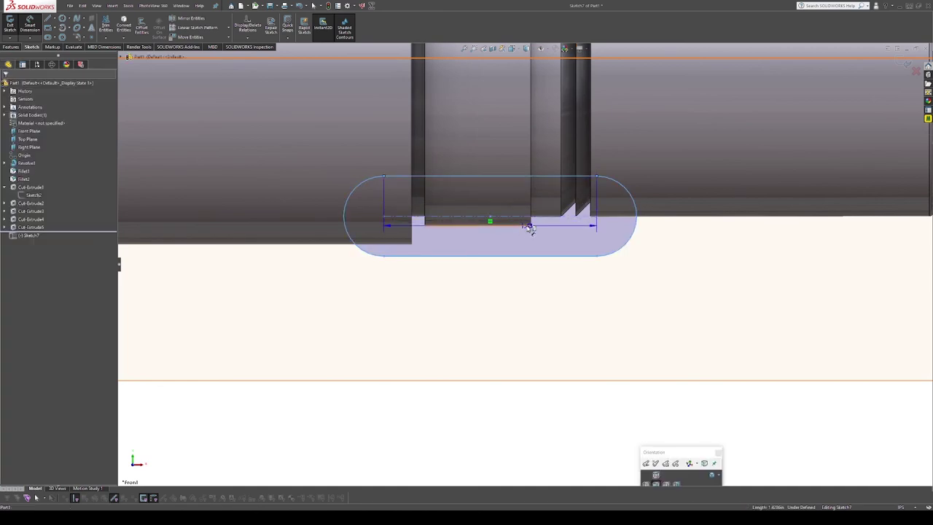
pyautogui.click(522, 202)
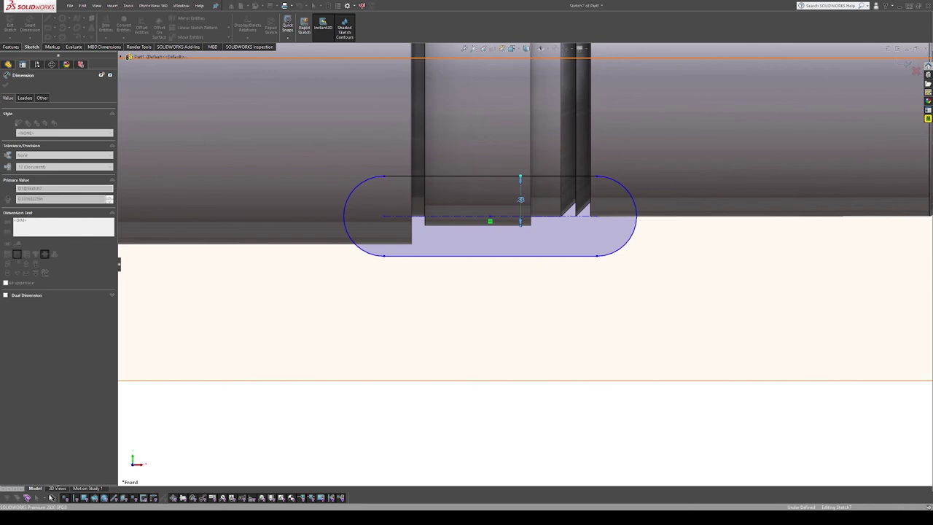
pyautogui.click(521, 202)
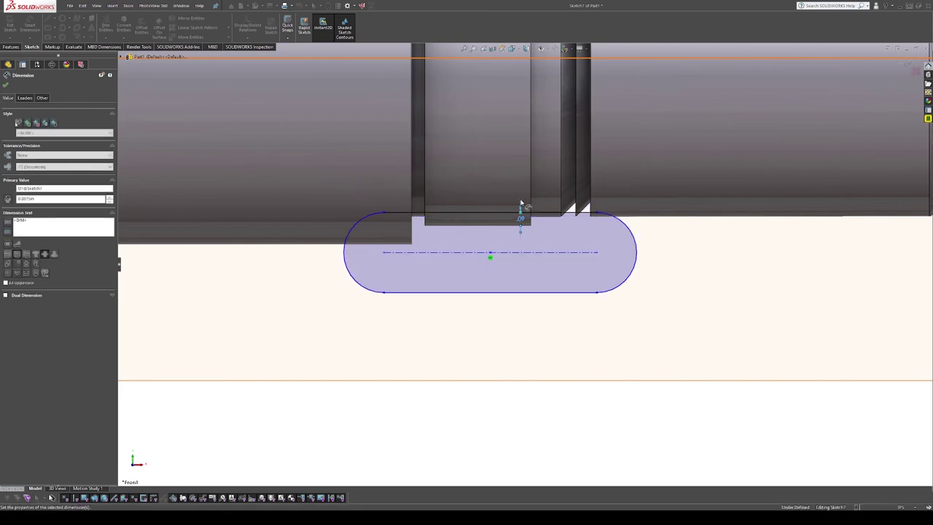
pyautogui.scroll(-3, 598, 248)
pyautogui.scroll(-3, 552, 228)
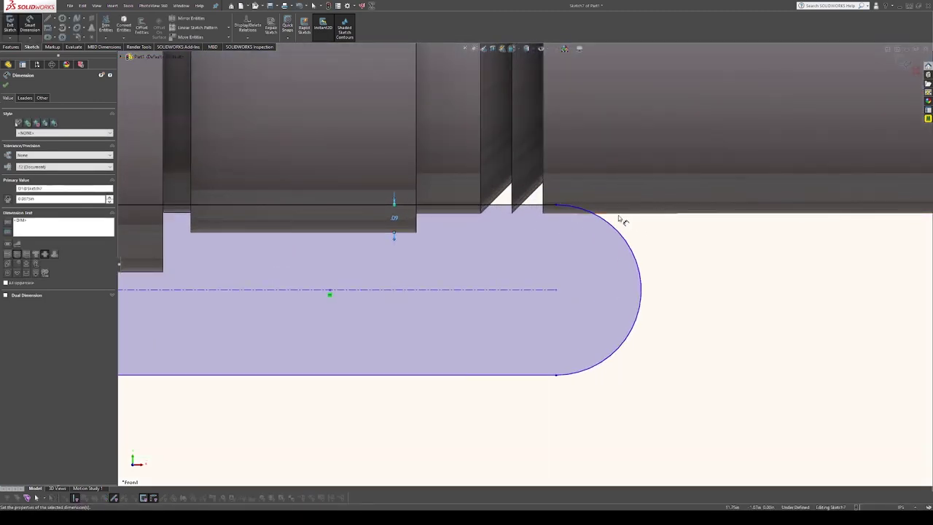
pyautogui.press('Escape')
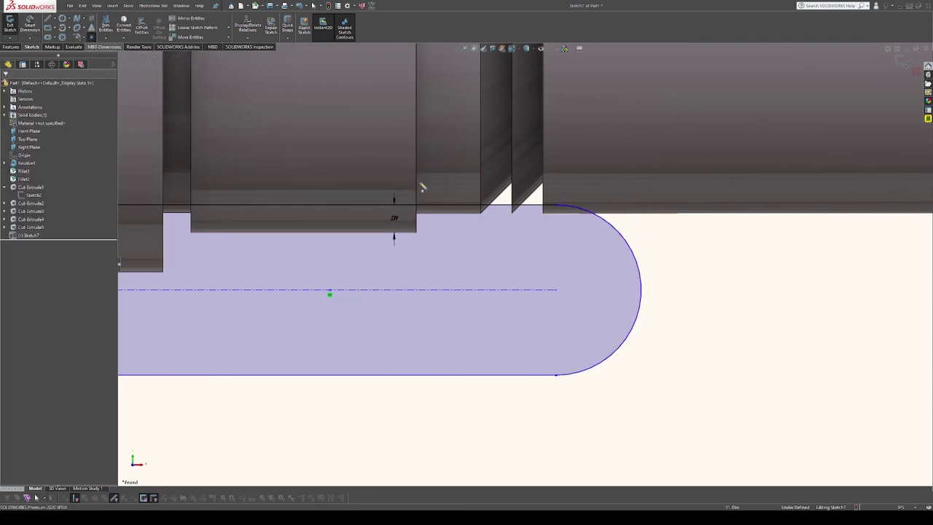
# Step: Place a sketch point on each of the slot's end arcs and make both coincident with the shaft's lower outline edges
pyautogui.click(612, 226)
pyautogui.press('Escape')
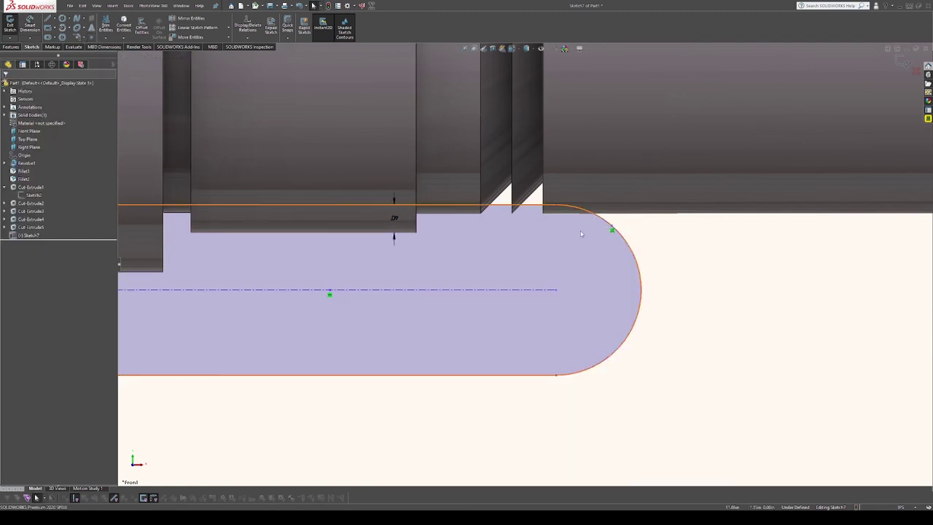
pyautogui.scroll(4, 521, 261)
pyautogui.scroll(-3, 277, 262)
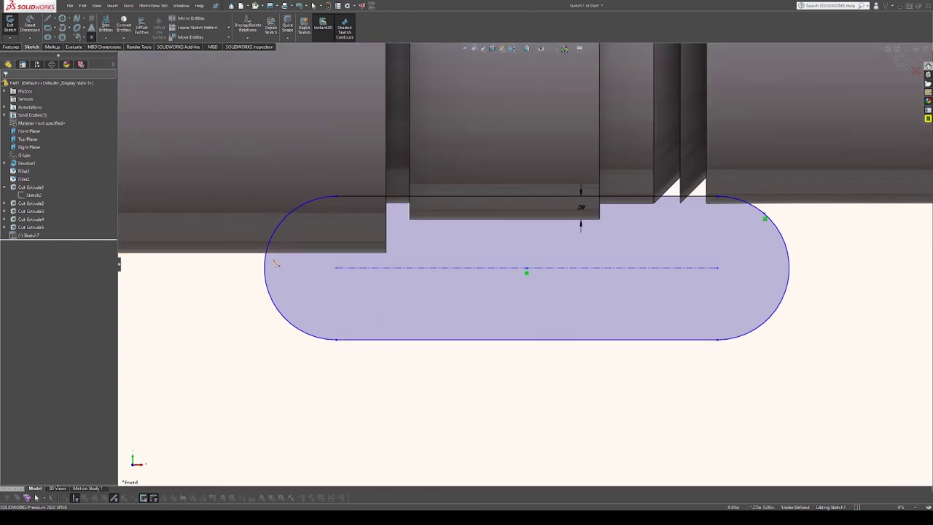
pyautogui.moveTo(266, 265); pyautogui.dragTo(337, 254)
pyautogui.moveTo(764, 215); pyautogui.dragTo(744, 204)
pyautogui.scroll(5, 827, 269)
pyautogui.scroll(-4, 781, 267)
# Step: Dimension the horizontal distance from the point on the slot's right arc to the shaft's small end as 2.545 in
pyautogui.moveTo(681, 482); pyautogui.dragTo(682, 245, button='right')
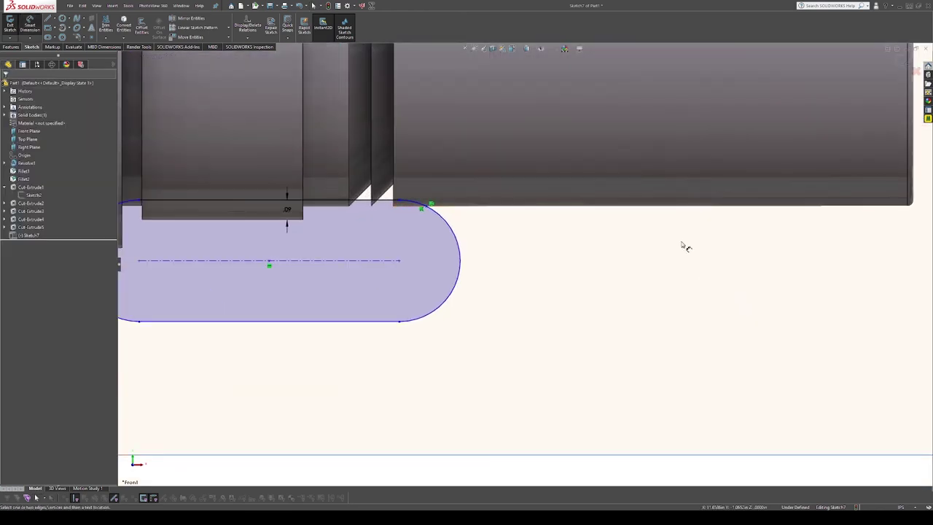
pyautogui.click(429, 207)
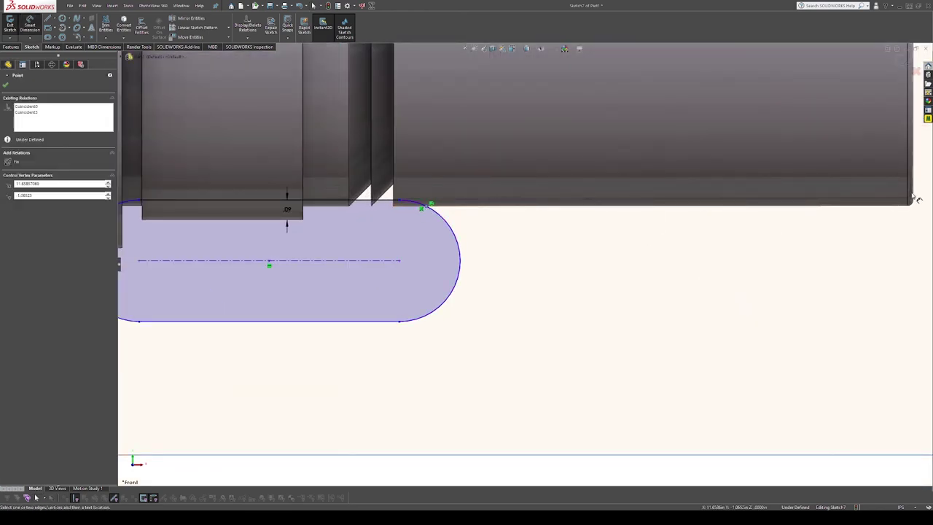
pyautogui.click(914, 202)
pyautogui.click(589, 245)
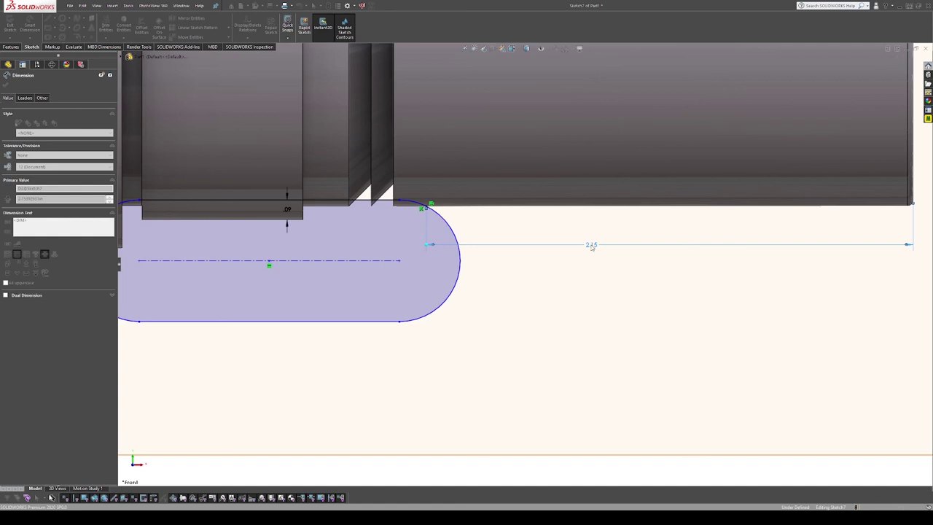
pyautogui.write('2.545')
pyautogui.press('Return')
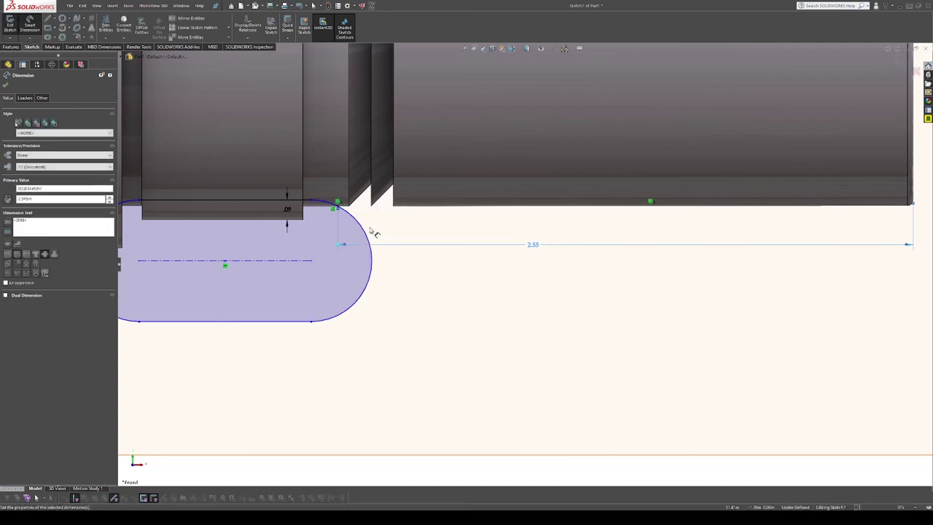
# Step: Dimension the horizontal distance from the point on the slot's left arc to the larger section's shoulder as 0.44 in
pyautogui.scroll(5, 375, 233)
pyautogui.scroll(-3, 365, 262)
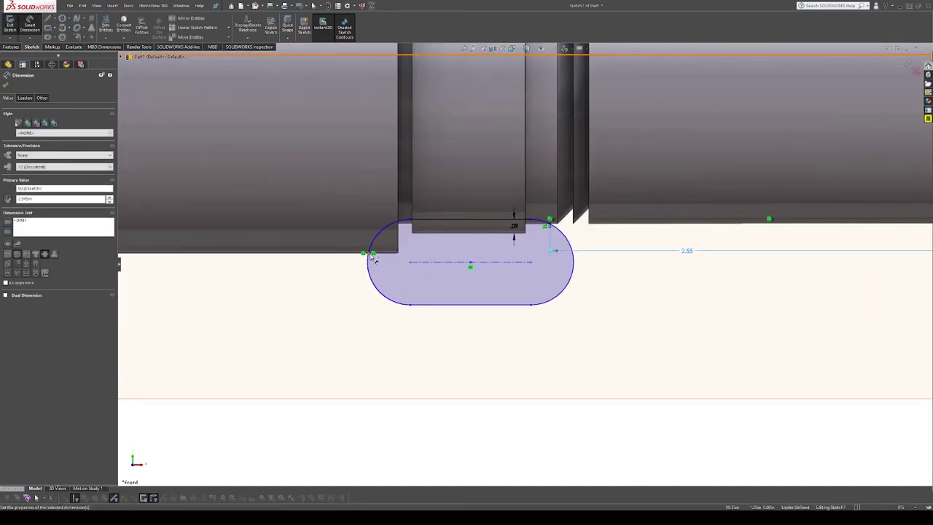
pyautogui.press('space')
pyautogui.click(372, 259)
pyautogui.click(398, 255)
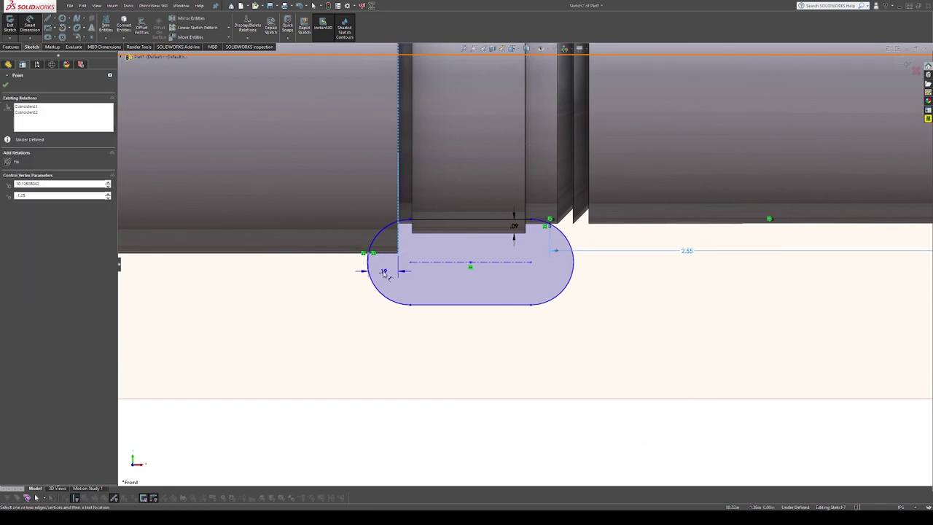
pyautogui.click(389, 268)
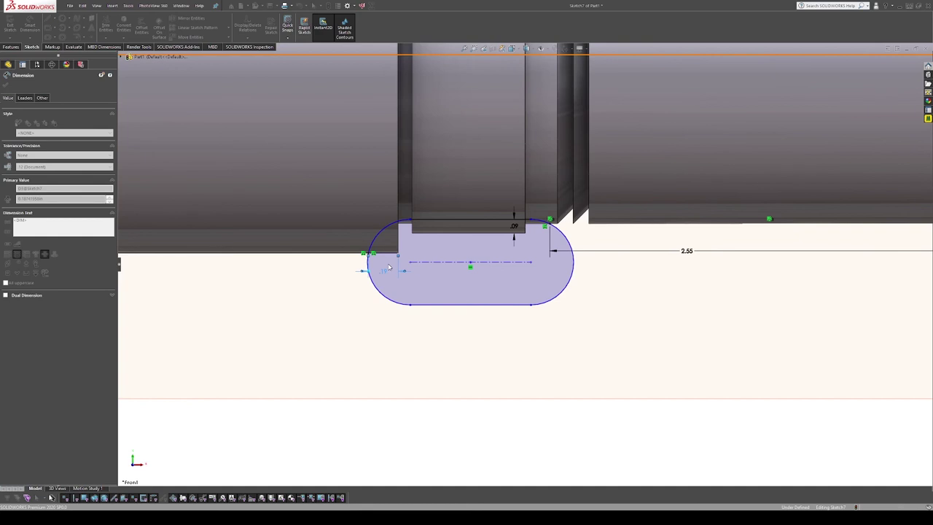
pyautogui.click(388, 268)
pyautogui.scroll(2, 472, 243)
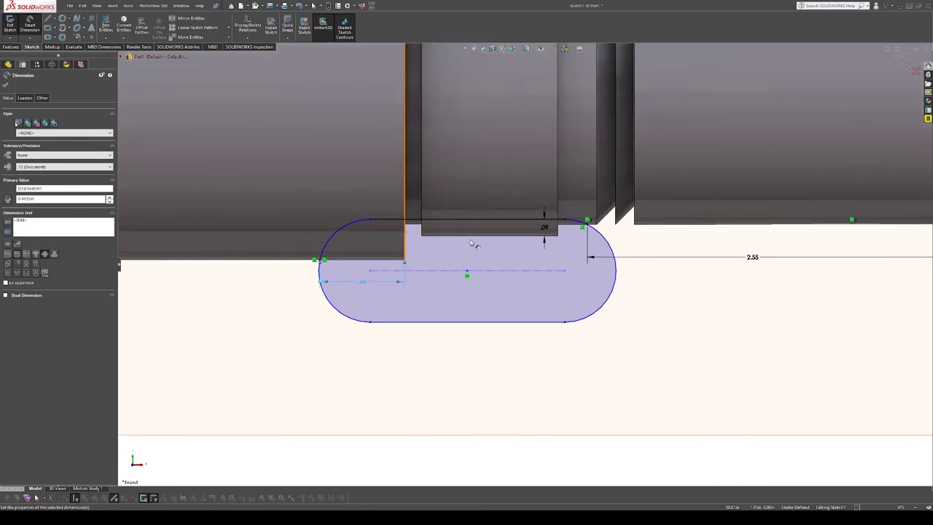
# Step: Dimension the slot's centre-to-centre length as 0.8 in
pyautogui.scroll(3, 472, 244)
pyautogui.scroll(-2, 415, 232)
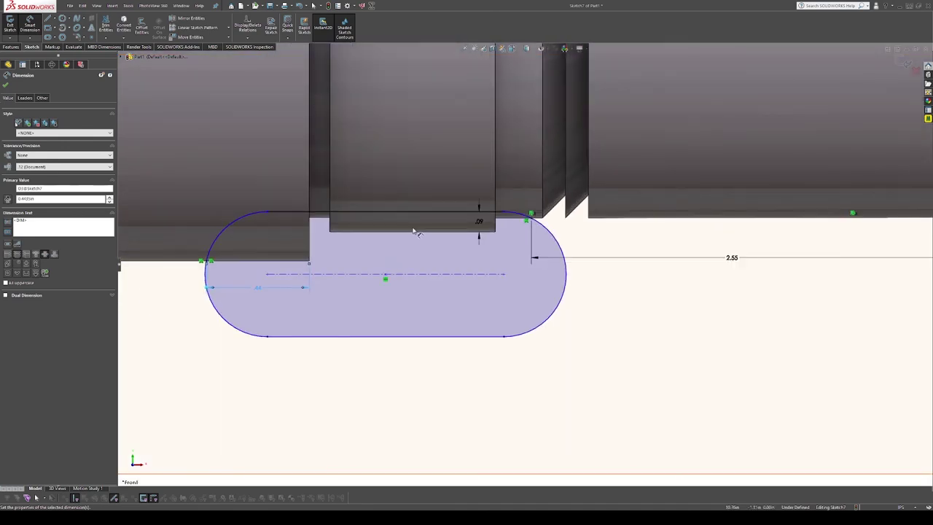
pyautogui.click(369, 212)
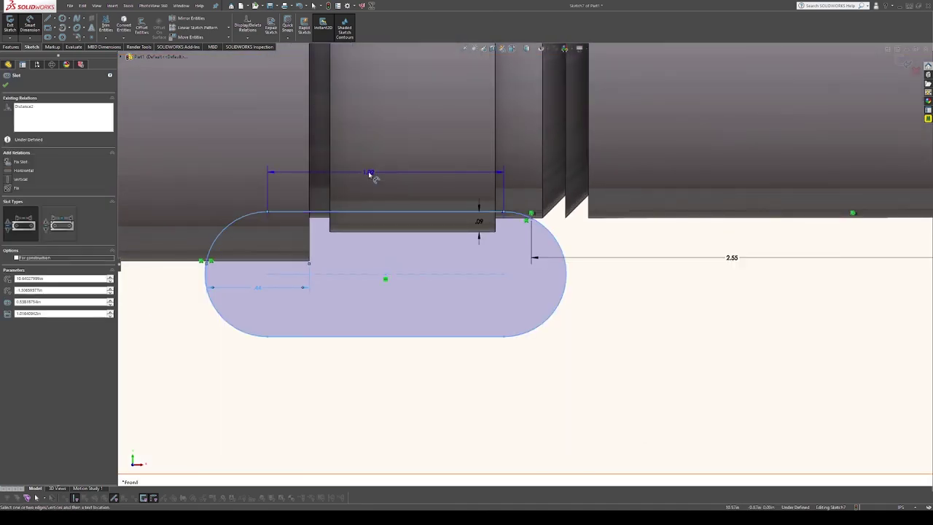
pyautogui.click(370, 174)
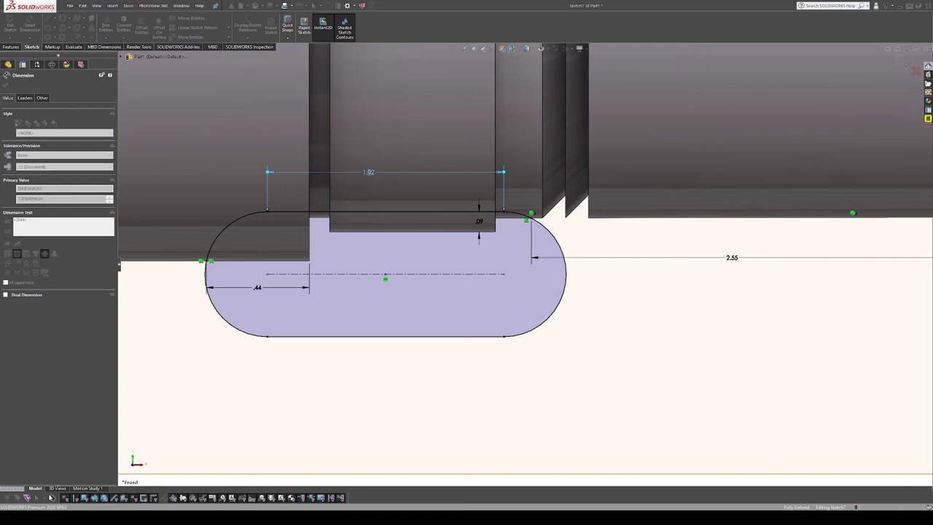
pyautogui.write('.8')
pyautogui.press('Return')
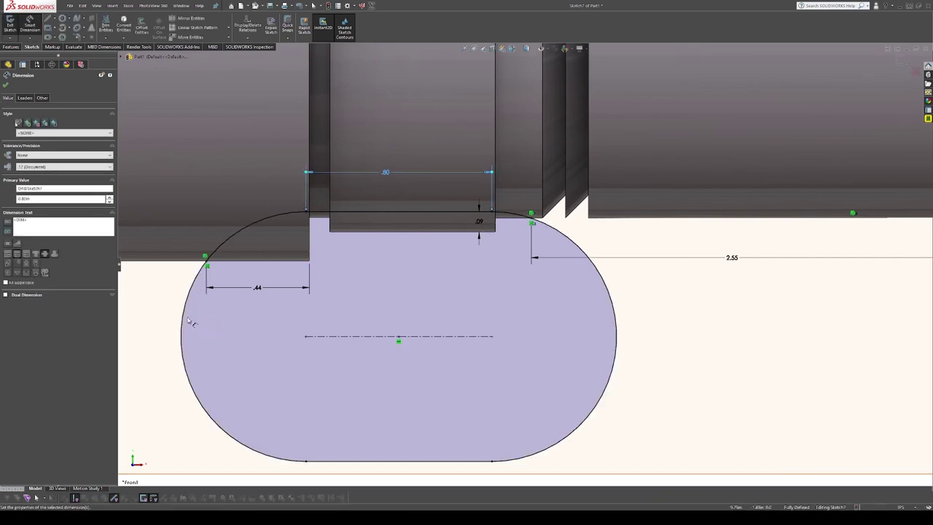
# Step: Add a driven radius dimension to the slot's left end arc
pyautogui.click(184, 341)
pyautogui.click(186, 187)
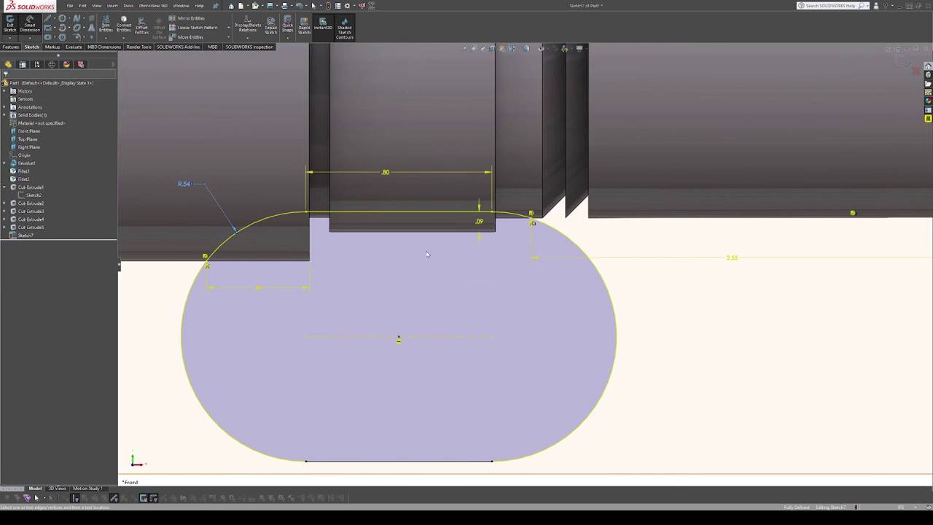
pyautogui.press('Escape')
pyautogui.click(185, 184)
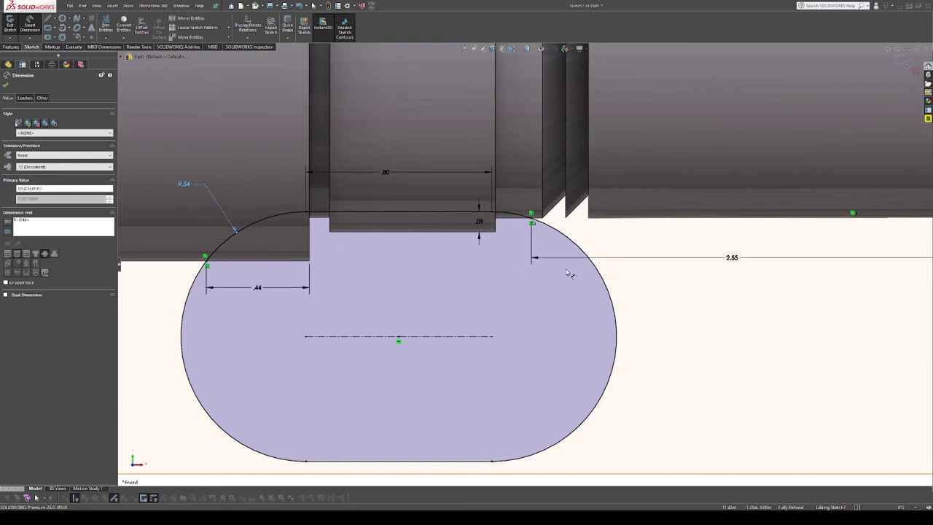
# Step: Cut-extrude the slot sketch with a Mid Plane end condition and a depth of 0.3125 in, and inspect the new keyway
pyautogui.scroll(2, 540, 270)
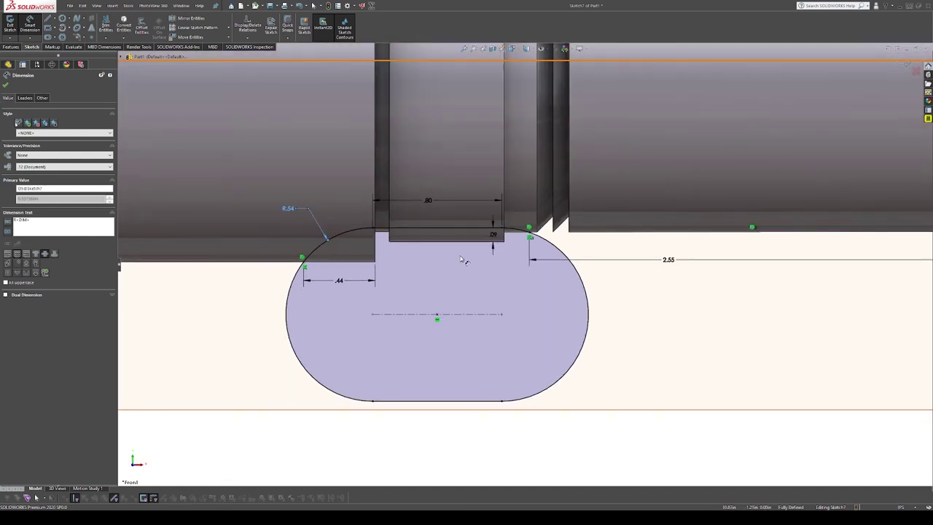
pyautogui.click(12, 47)
pyautogui.click(108, 27)
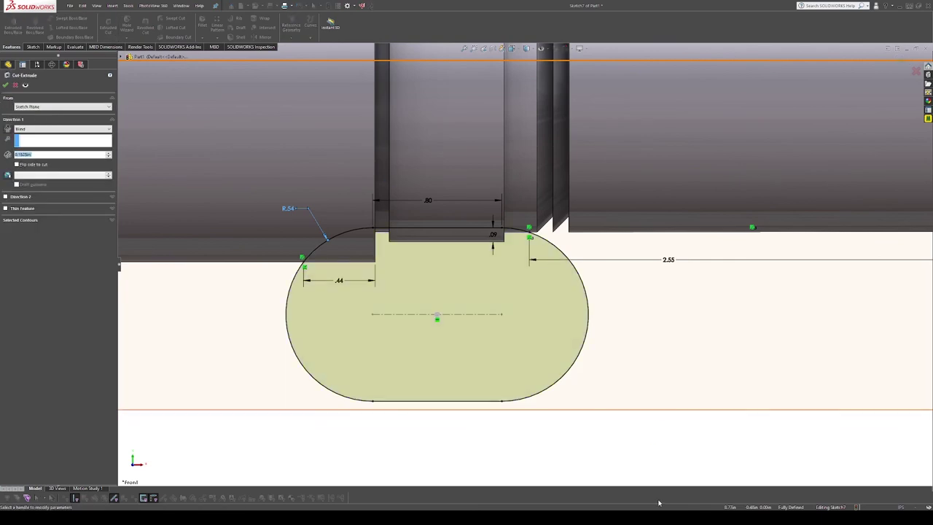
pyautogui.click(667, 487)
pyautogui.scroll(-3, 516, 372)
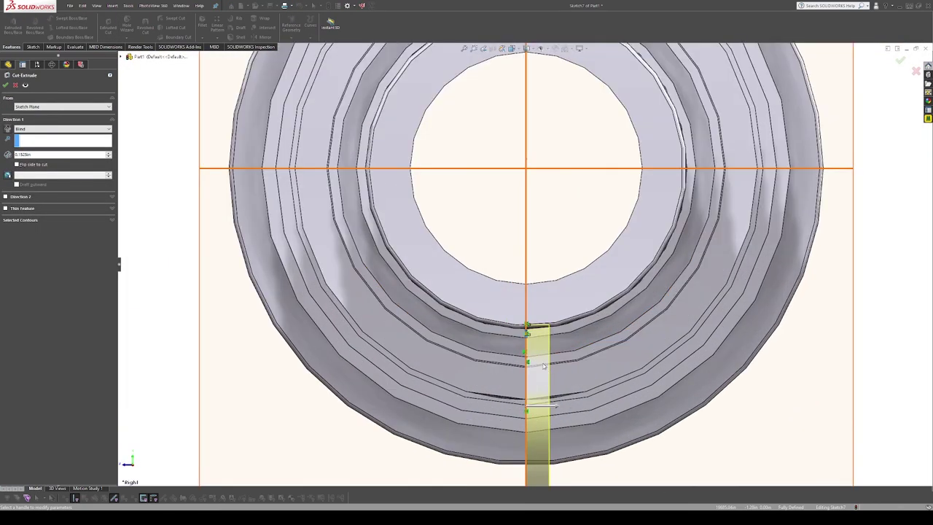
pyautogui.click(41, 129)
pyautogui.click(36, 176)
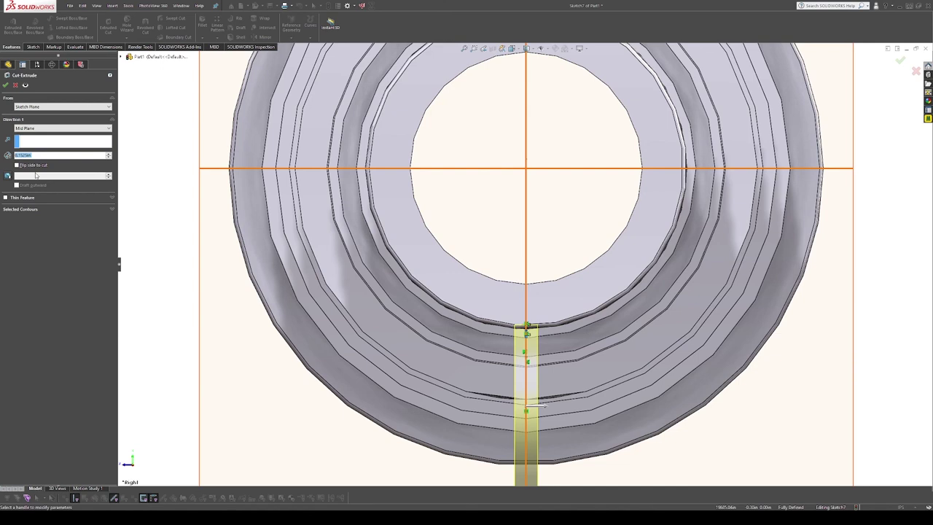
pyautogui.write('1')
pyautogui.press('Return')
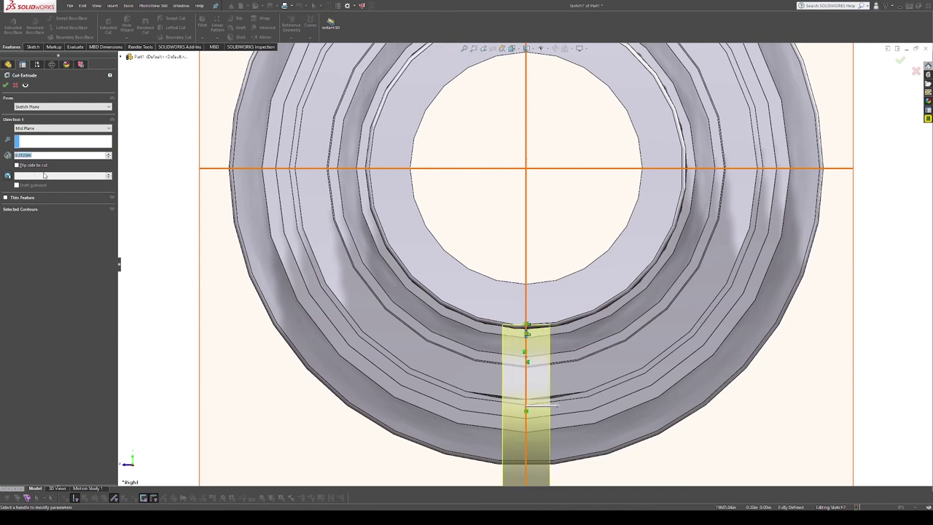
pyautogui.click(5, 85)
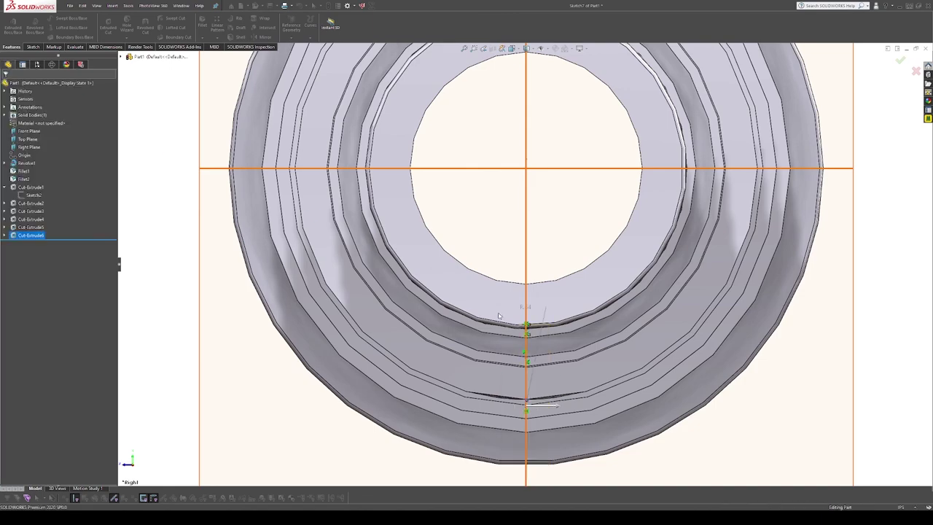
pyautogui.scroll(2, 527, 338)
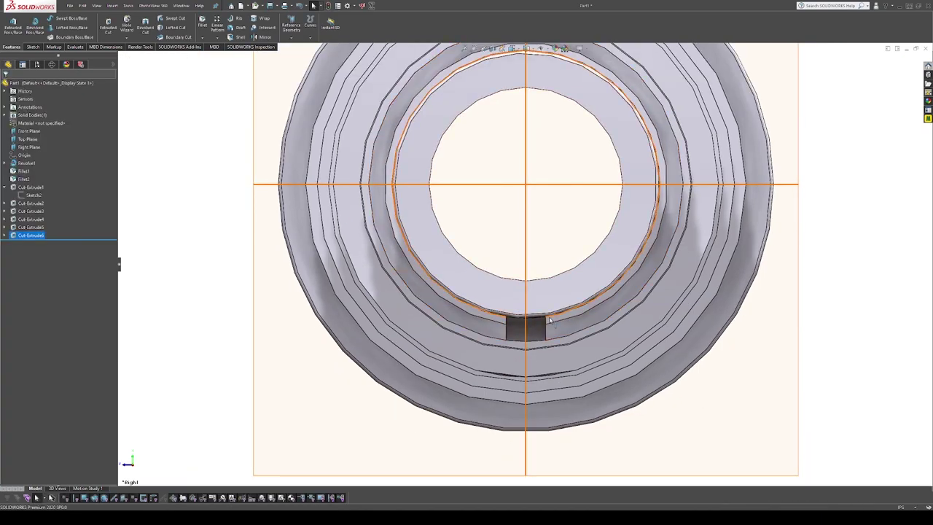
pyautogui.moveTo(534, 314)
pyautogui.mouseDown(button='middle')
pyautogui.moveTo(551, 321)
pyautogui.moveTo(548, 306)
pyautogui.mouseUp(button='middle')
pyautogui.hotkey('ctrl', '4')
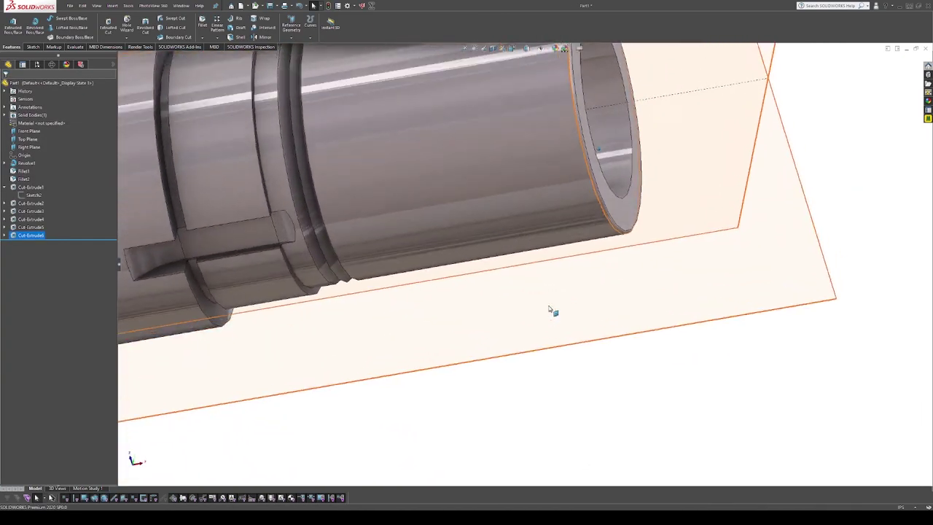